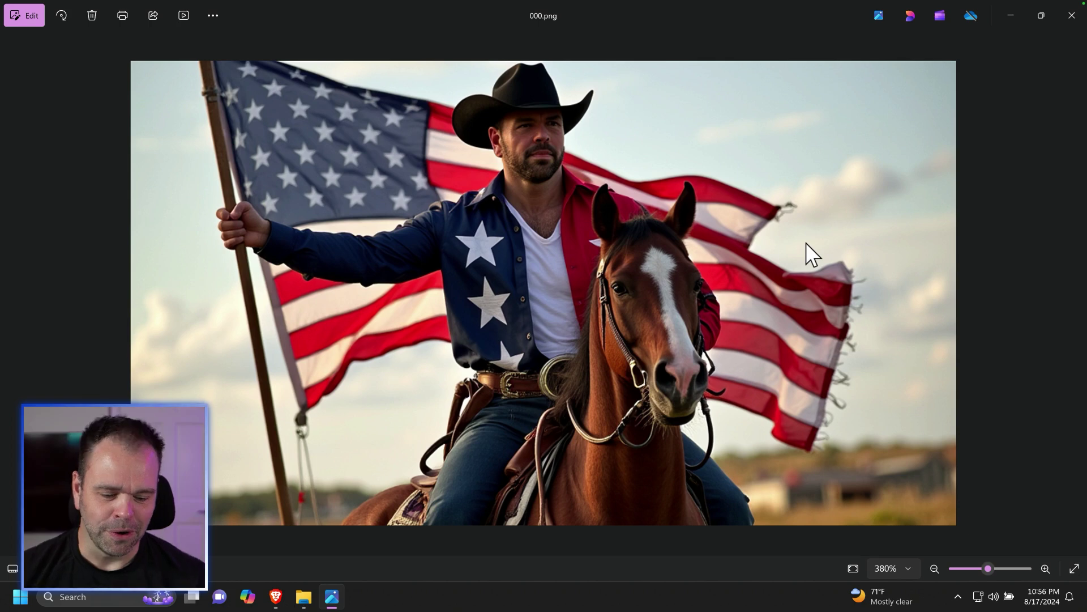
Step through 001.png to 004.png in Photos, zooming in on 003.png and 004.png.
key(Right)
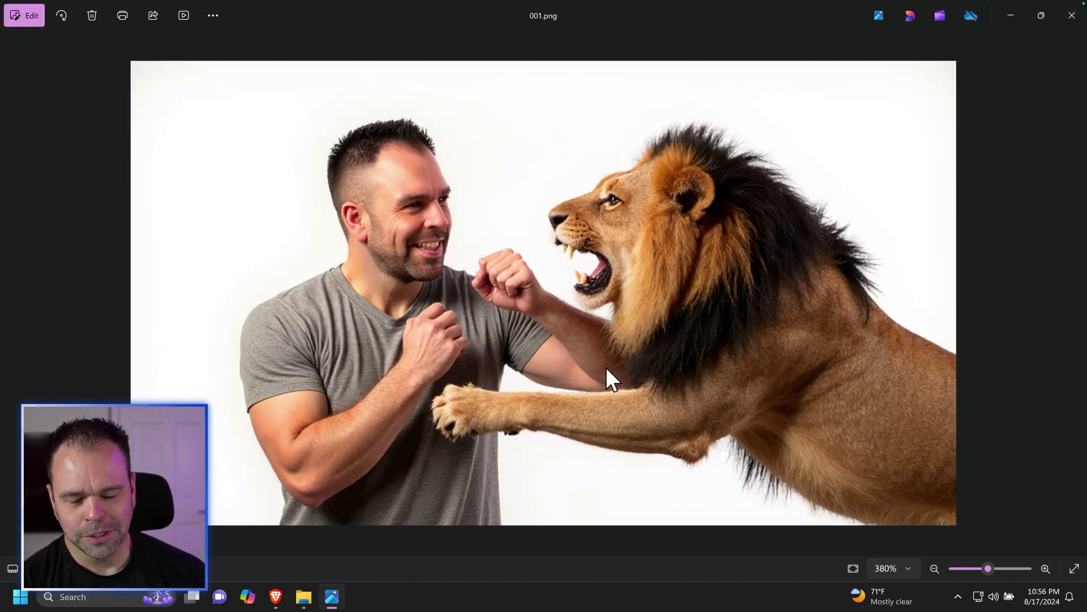
key(Right)
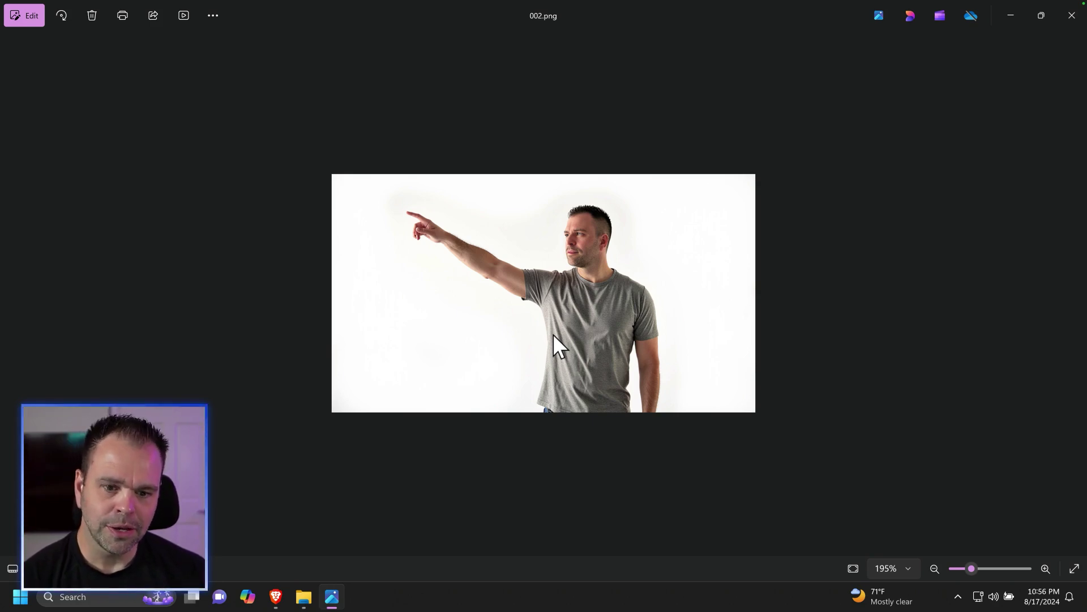
key(Right)
scroll(587, 329, up, 6)
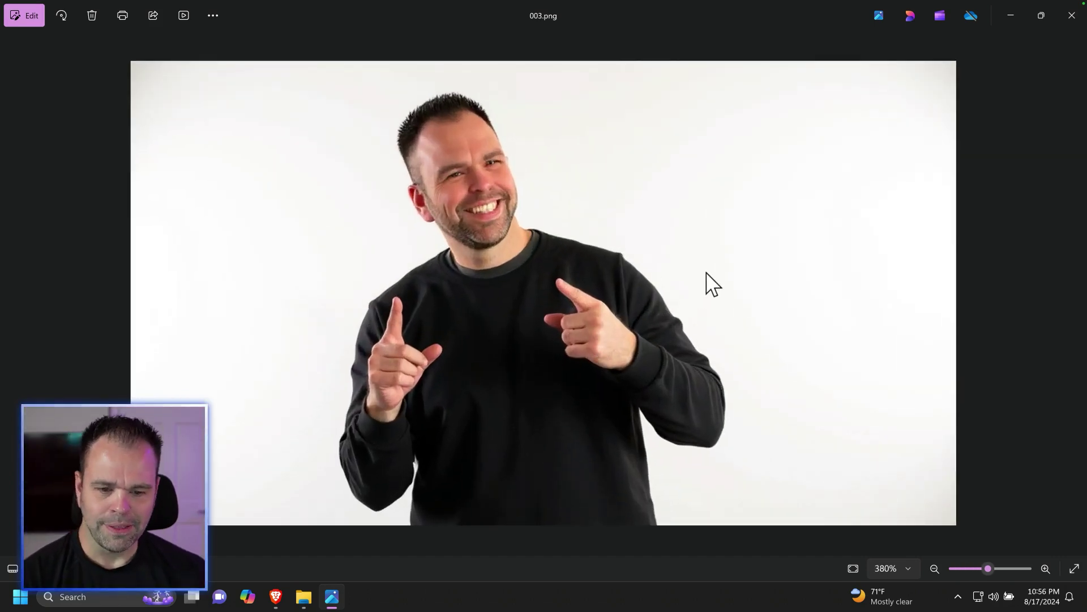
key(Right)
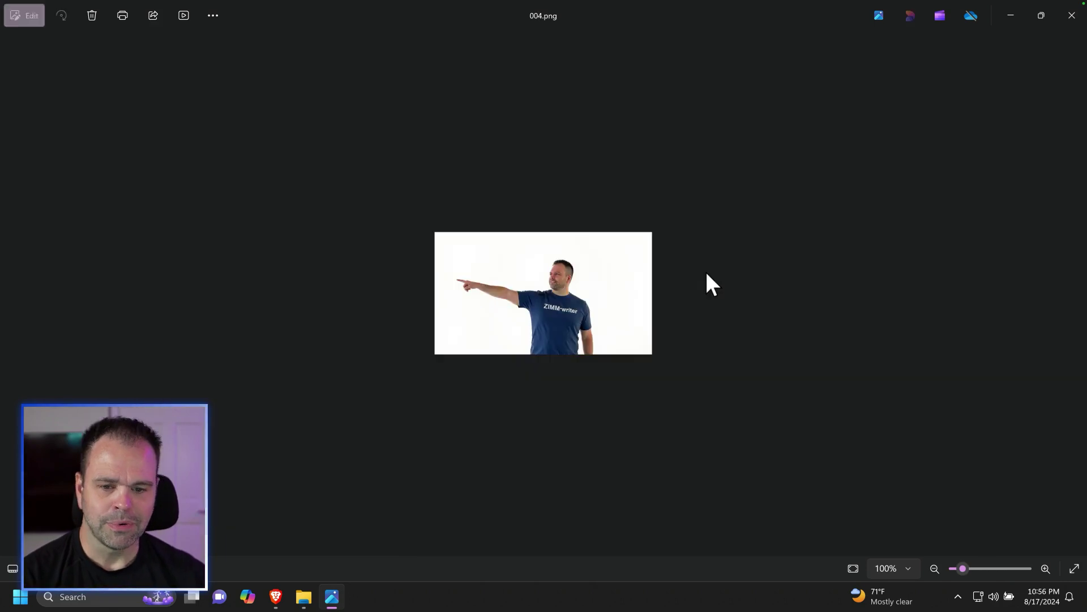
scroll(722, 318, up, 6)
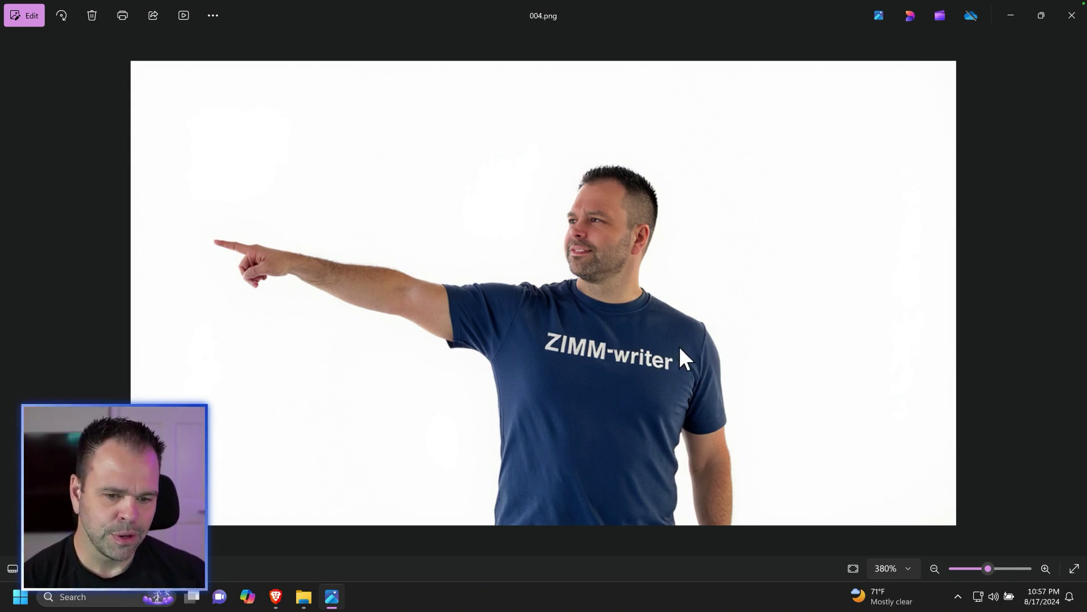
Browse from the cowboy image 005.png through 009.png, zooming in and out along the way.
key(Right)
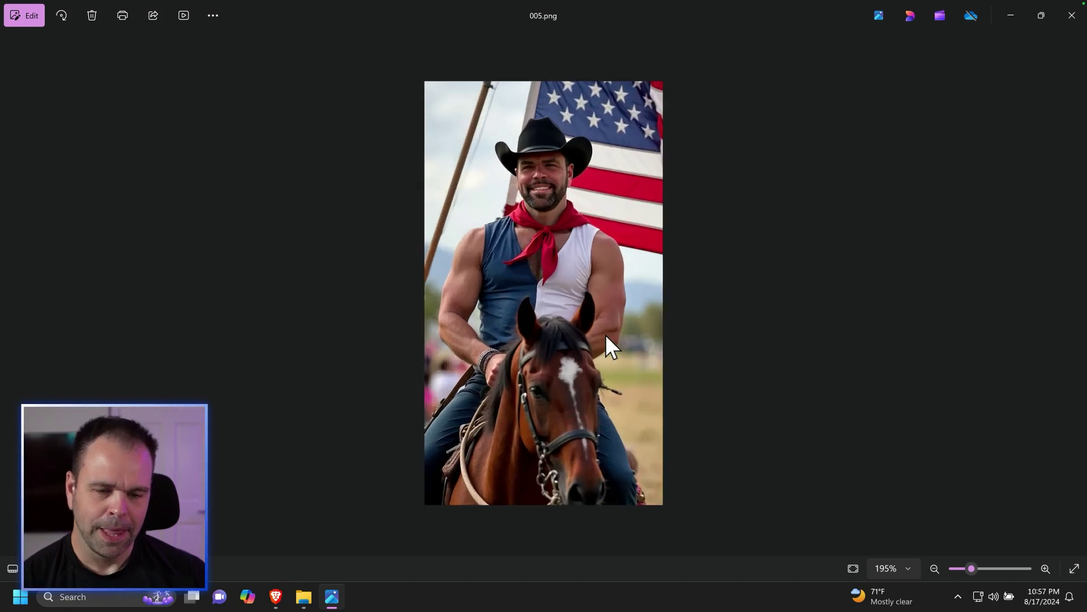
scroll(606, 334, up, 2)
scroll(614, 338, down, 2)
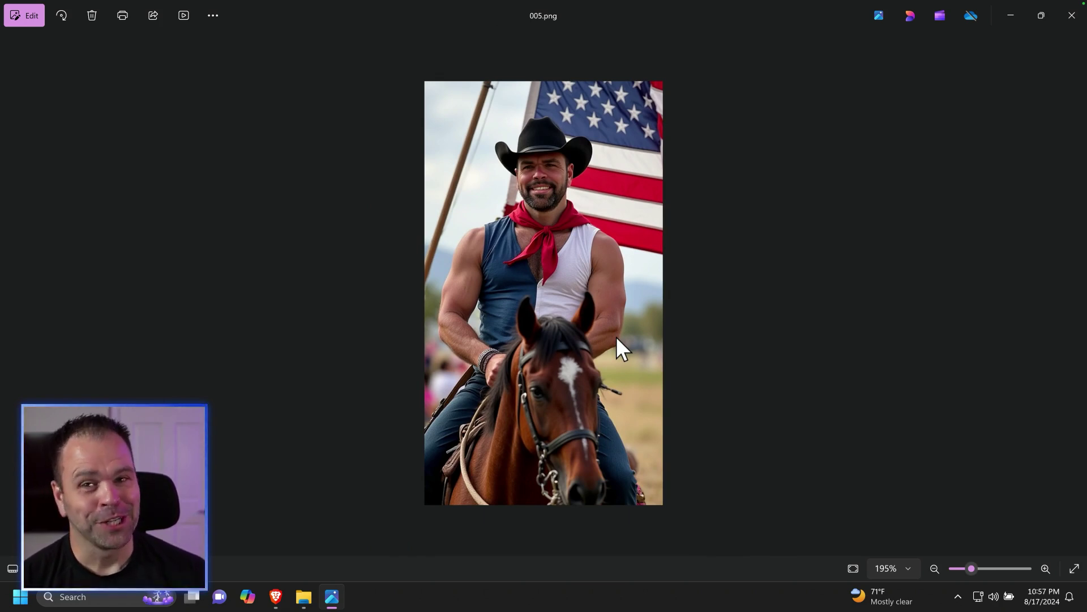
key(Right)
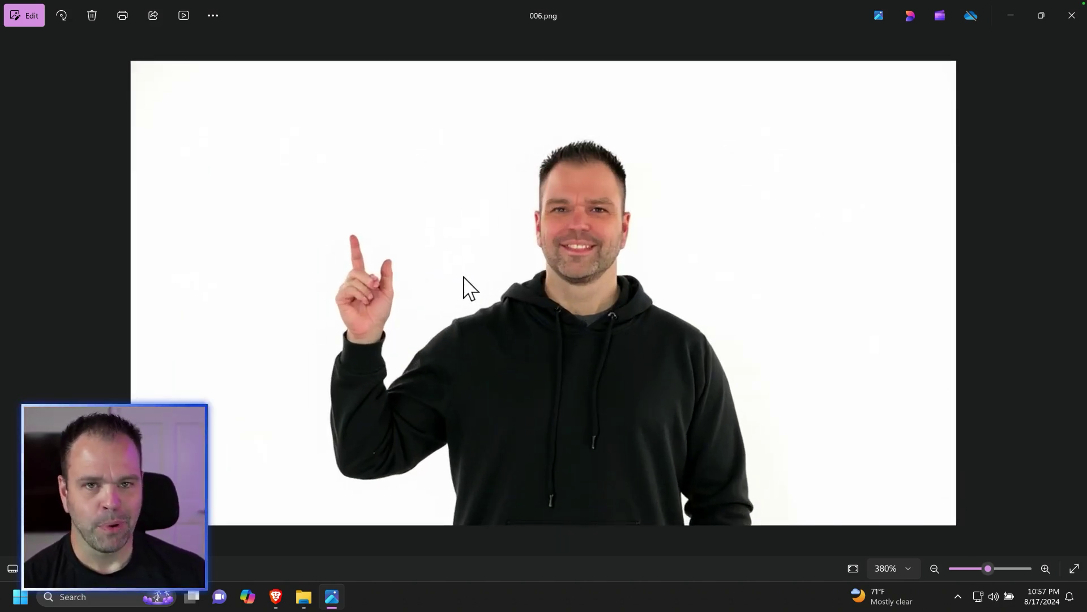
key(Right)
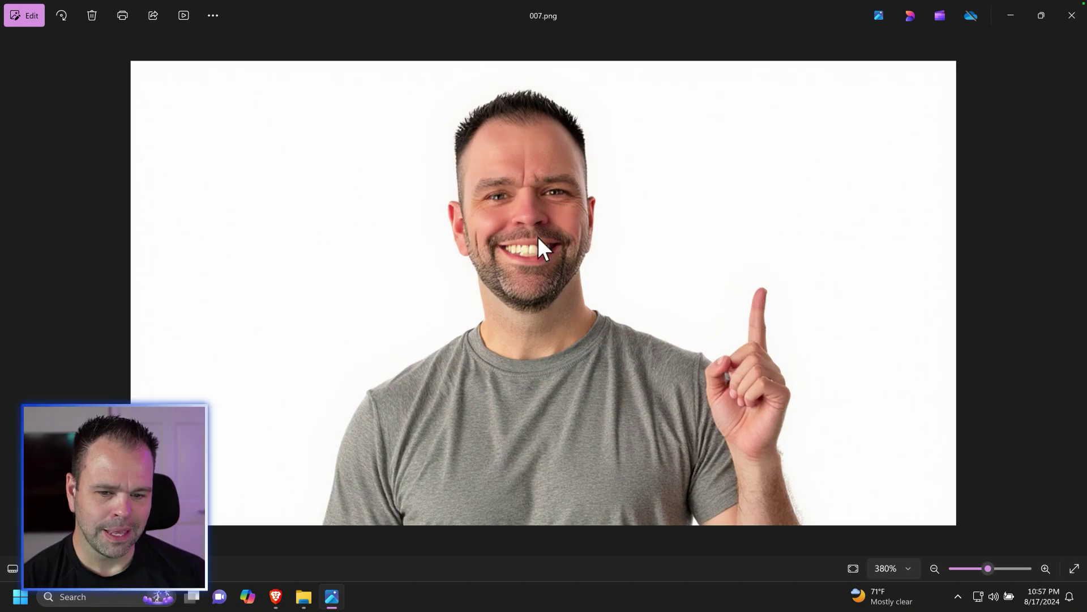
scroll(539, 294, down, 3)
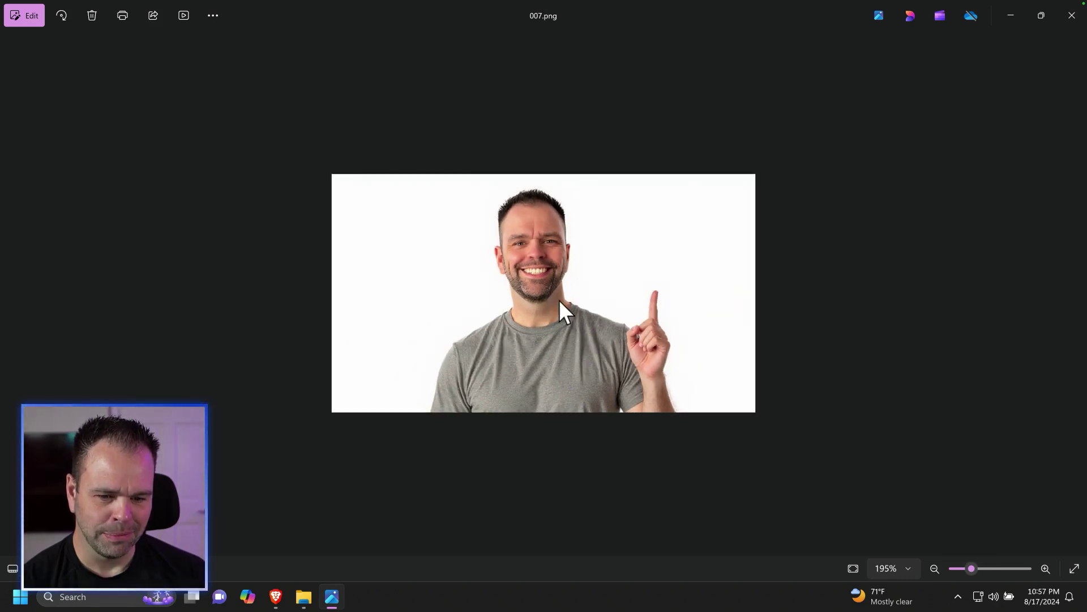
key(Right)
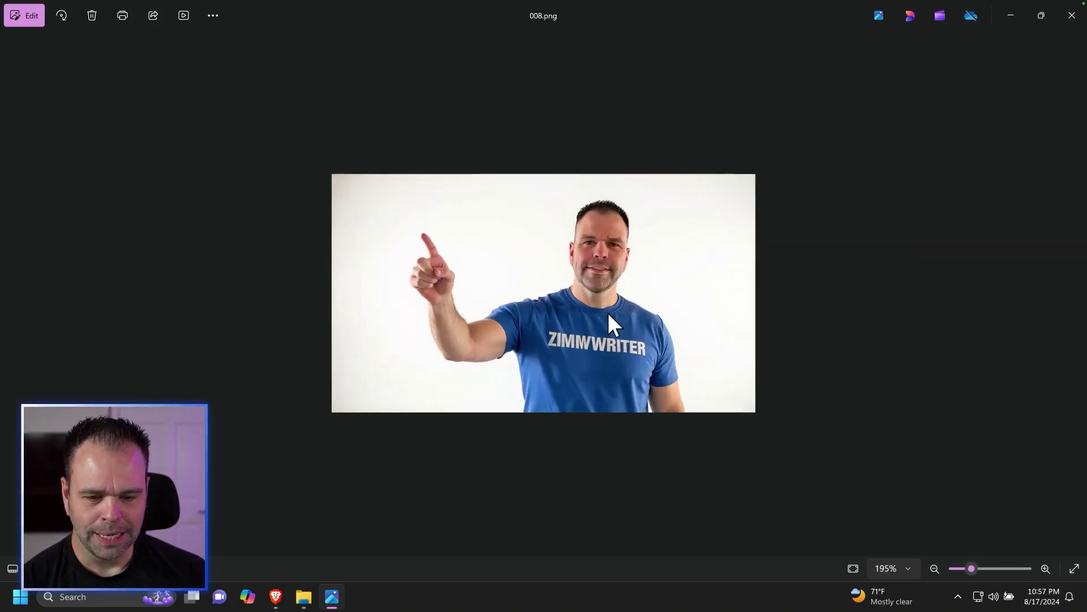
key(Right)
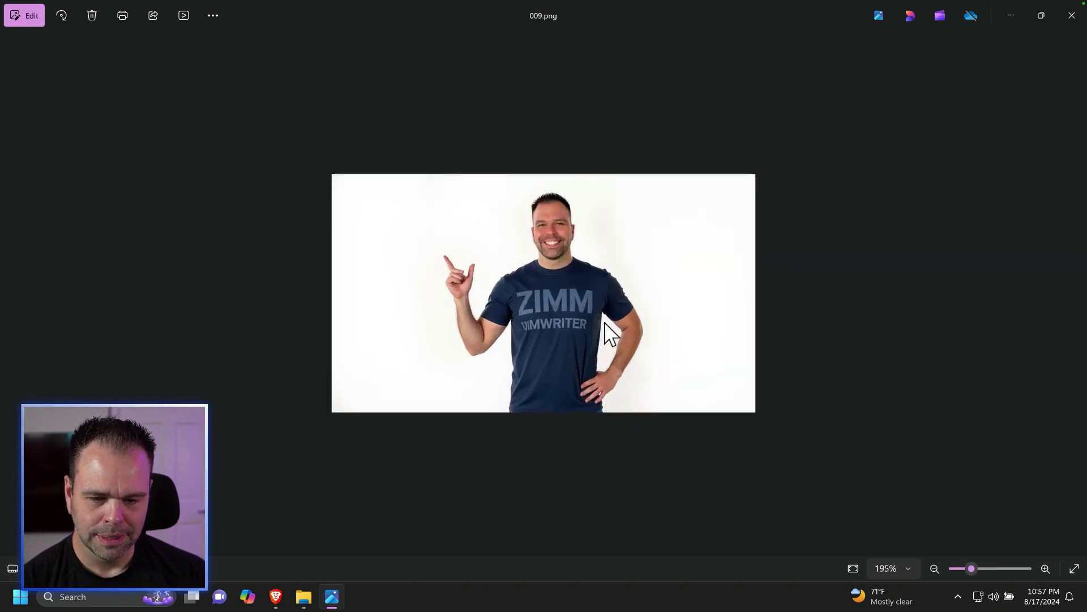
scroll(605, 324, up, 3)
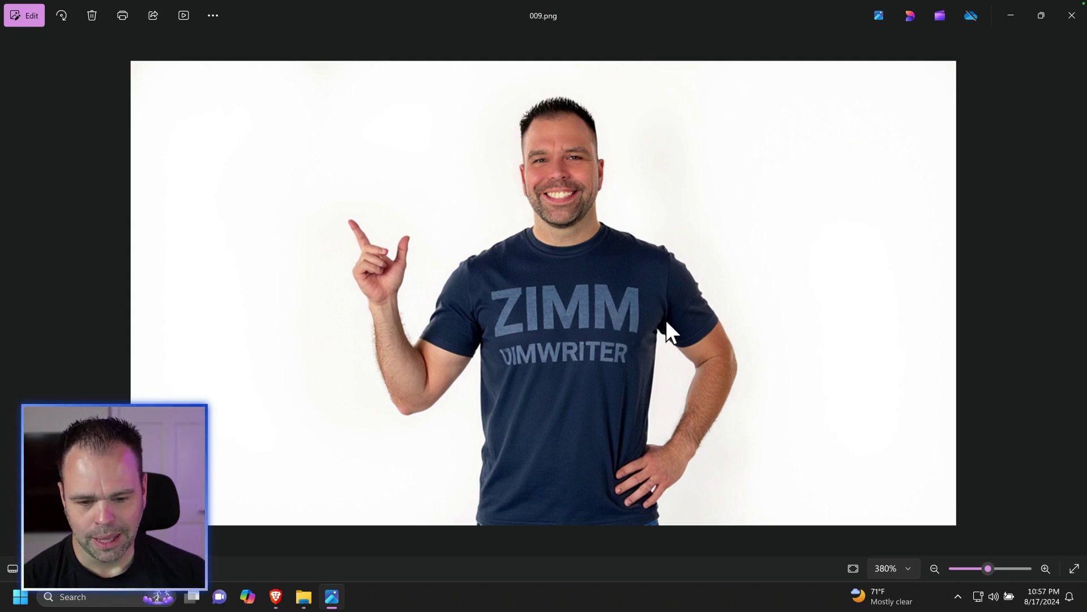
Continue from the shark image 010.png past Times Square and suit images to go-kart 024.png.
key(Right)
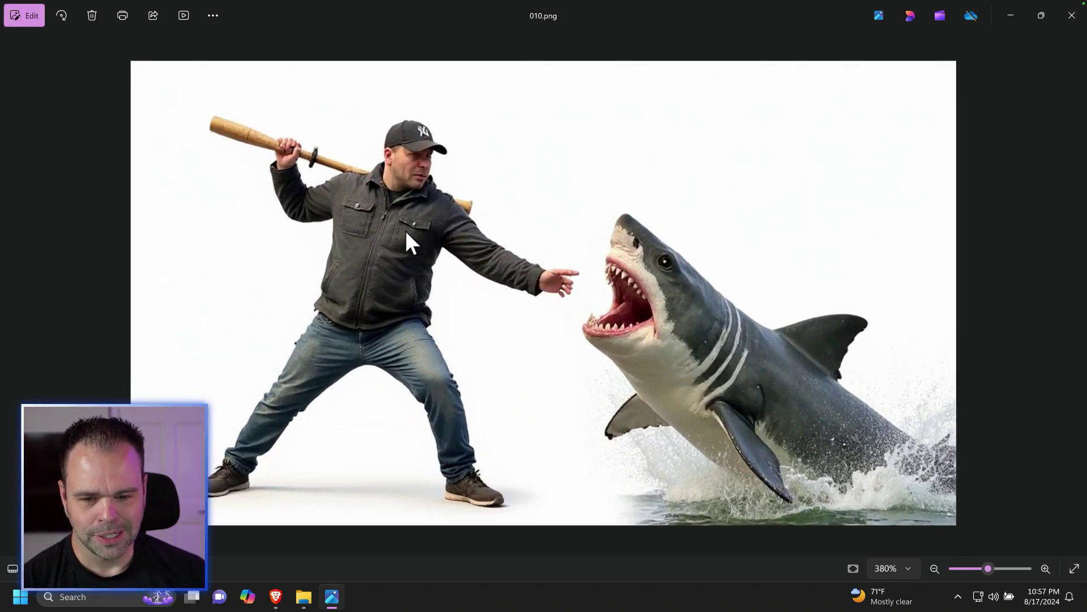
scroll(624, 317, down, 3)
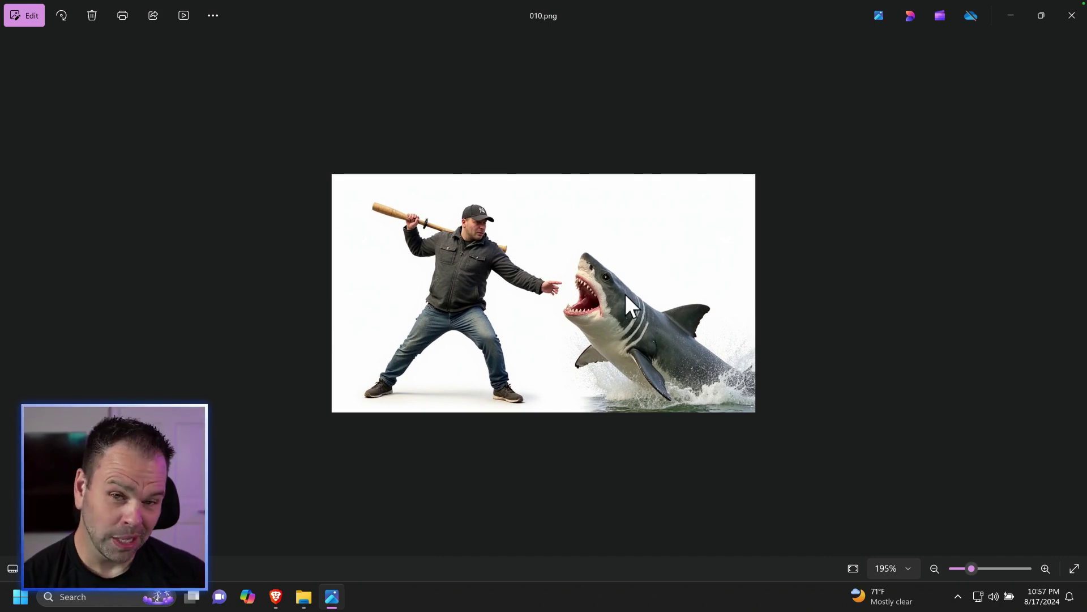
key(Right)
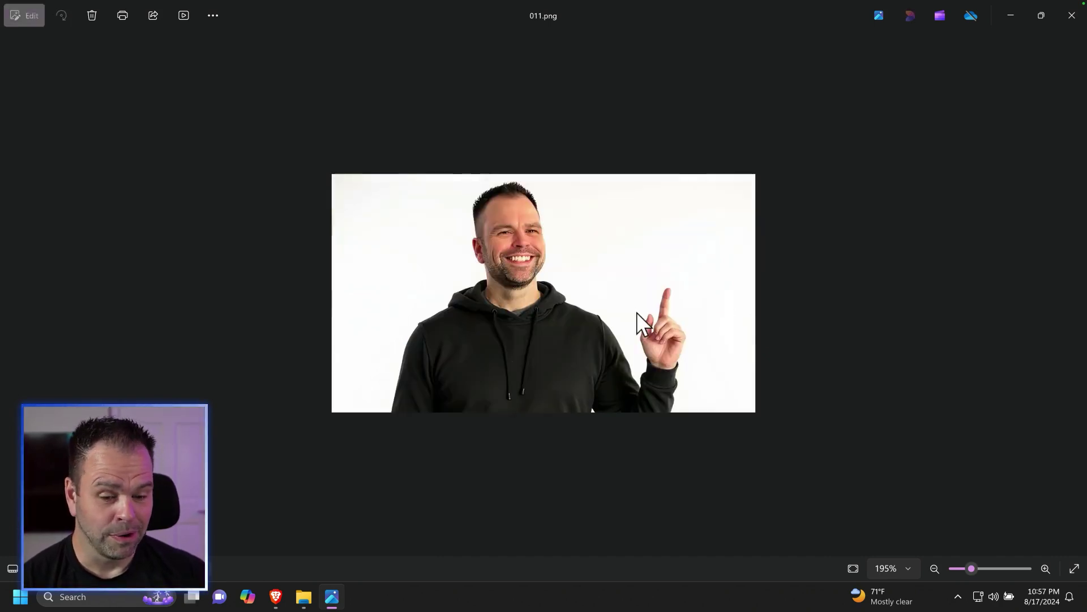
scroll(626, 316, down, 2)
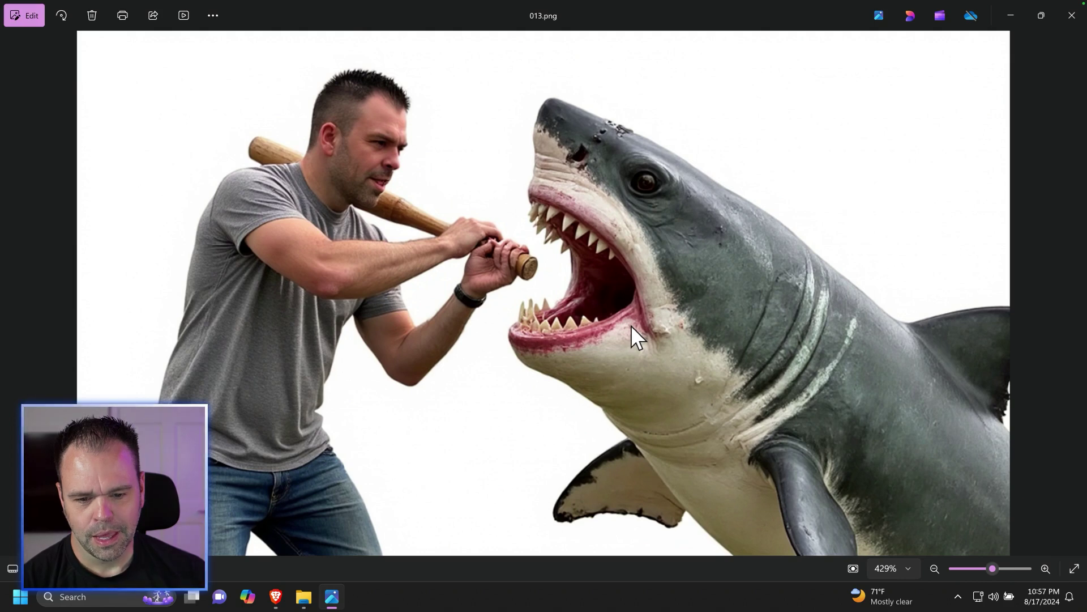
scroll(631, 325, down, 2)
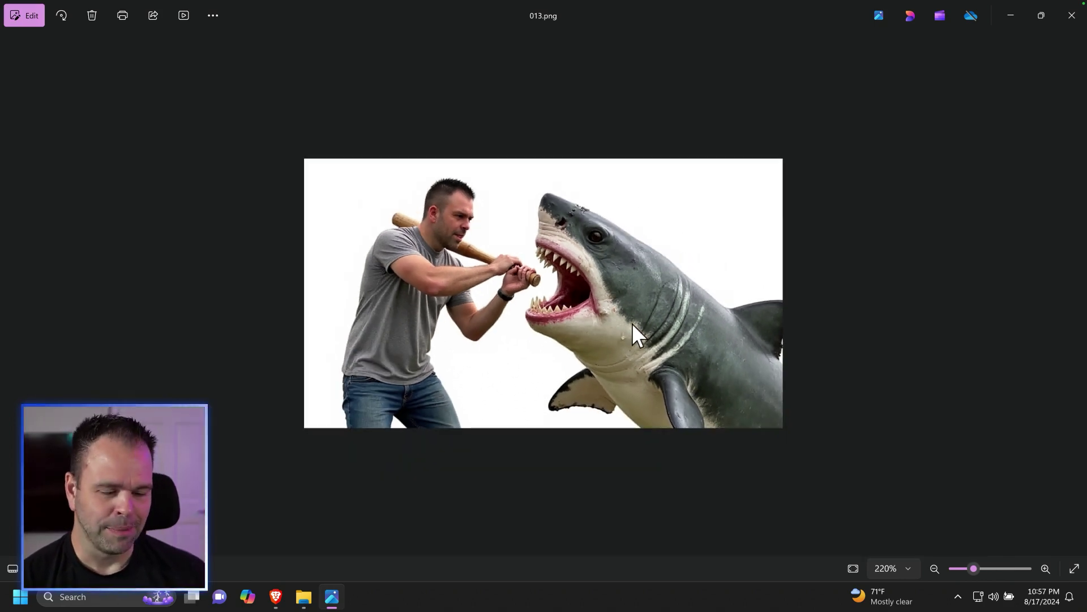
key(Right)
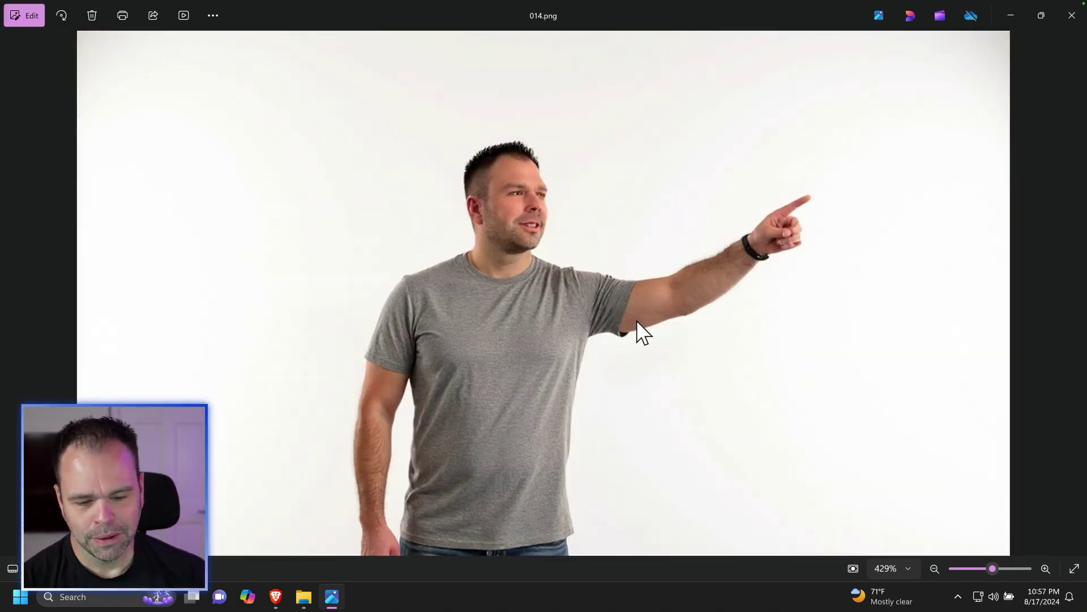
key(Right)
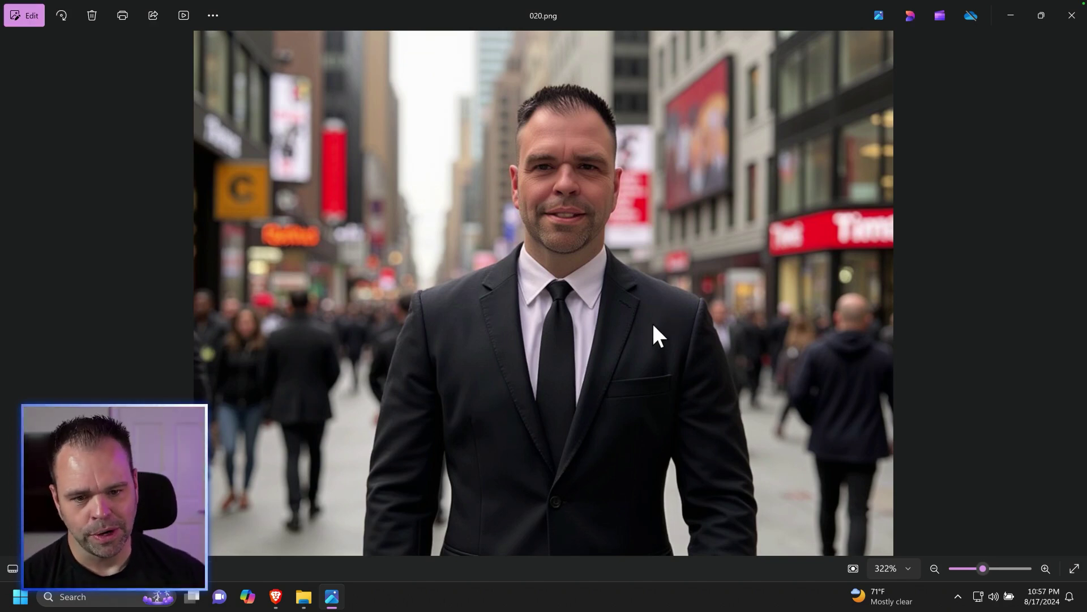
key(Right)
key(Right)
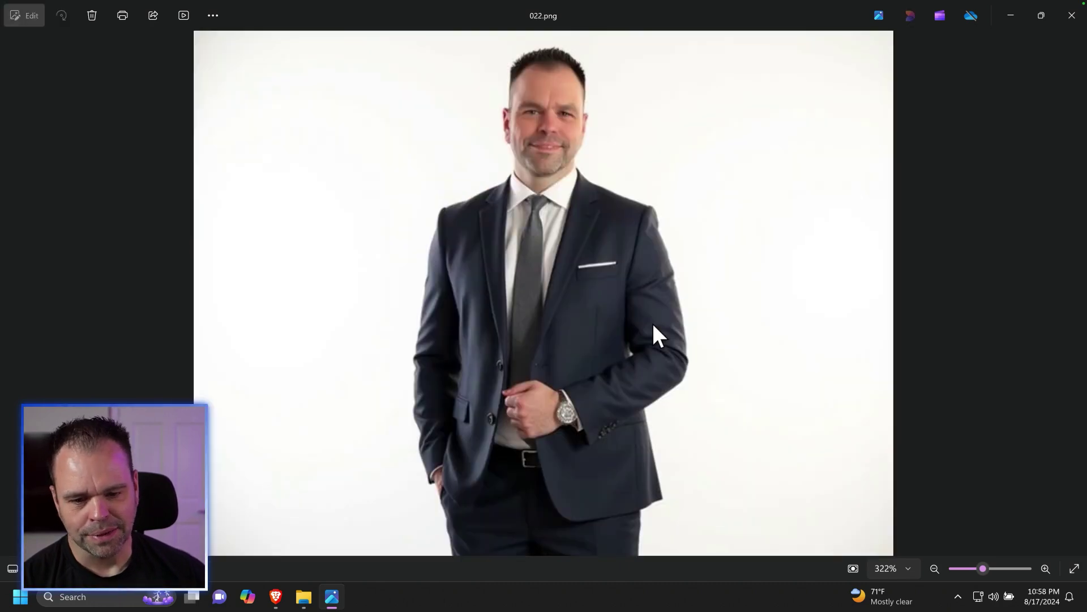
key(Right)
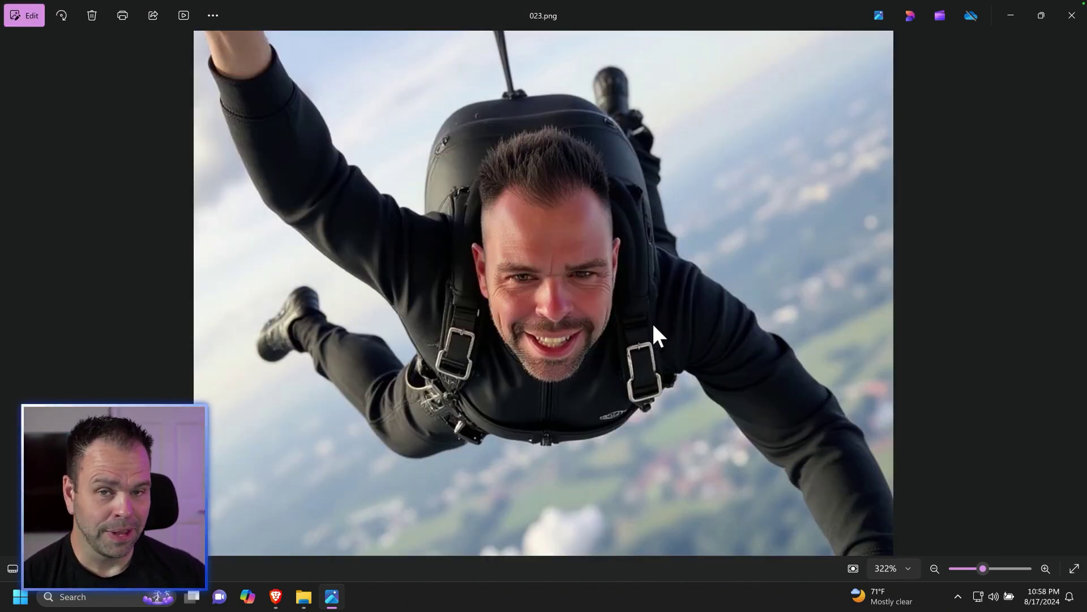
key(Right)
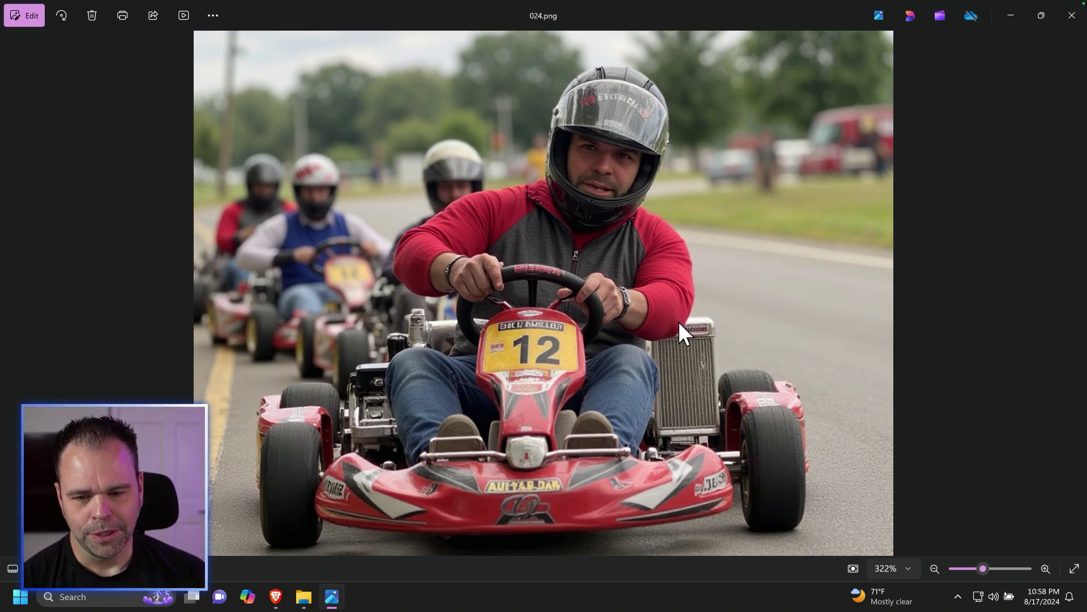
Open training folder 1 and view the Facetune photo full size.
click(1071, 16)
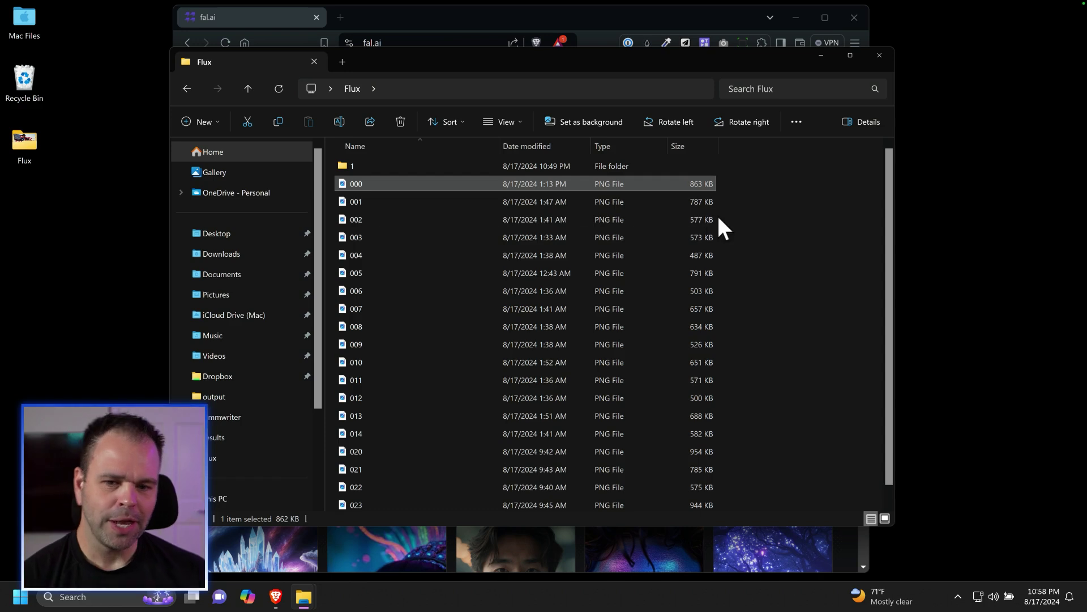
double_click(417, 165)
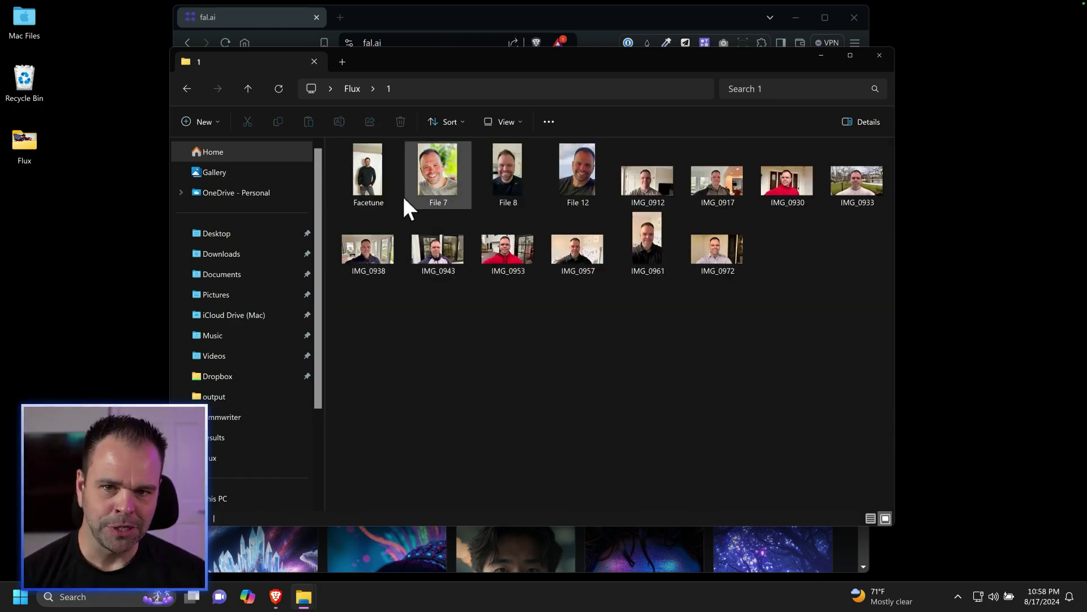
double_click(372, 180)
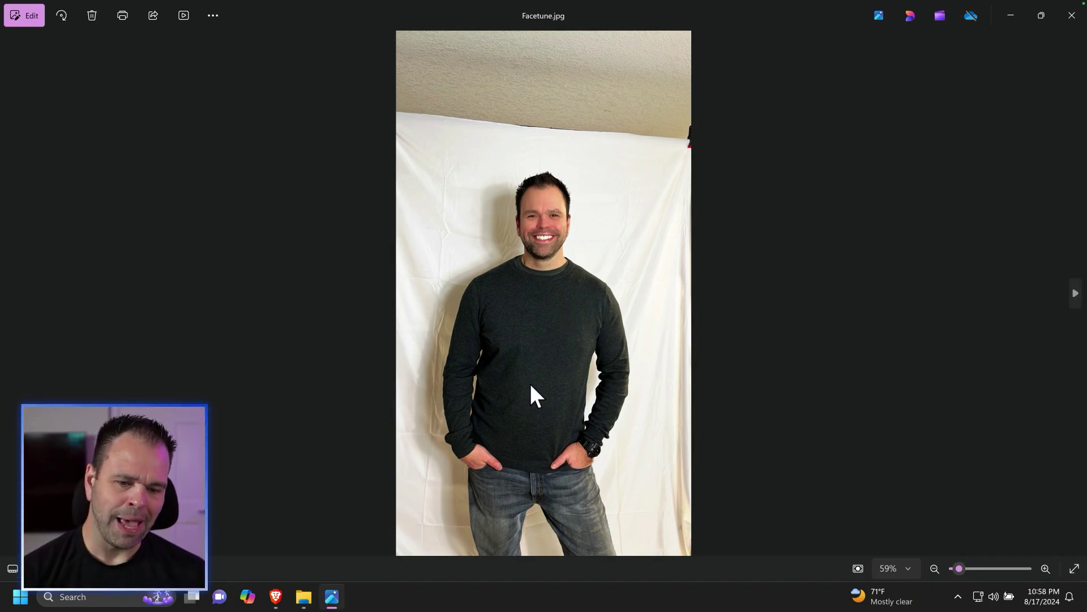
scroll(547, 282, up, 2)
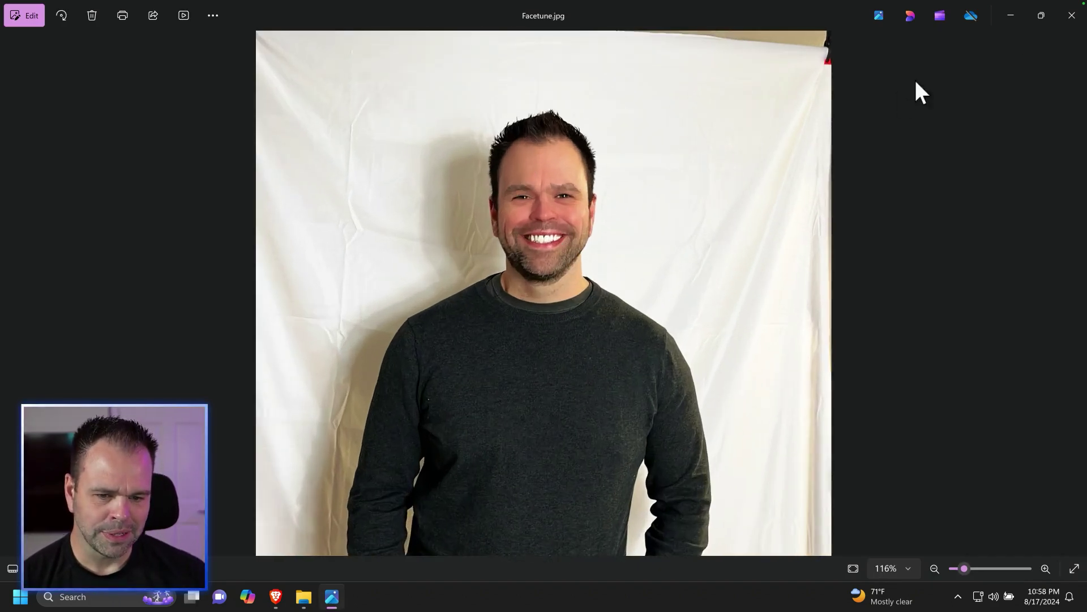
Preview training photos File 7, File 8 and File 12 in turn.
click(1070, 16)
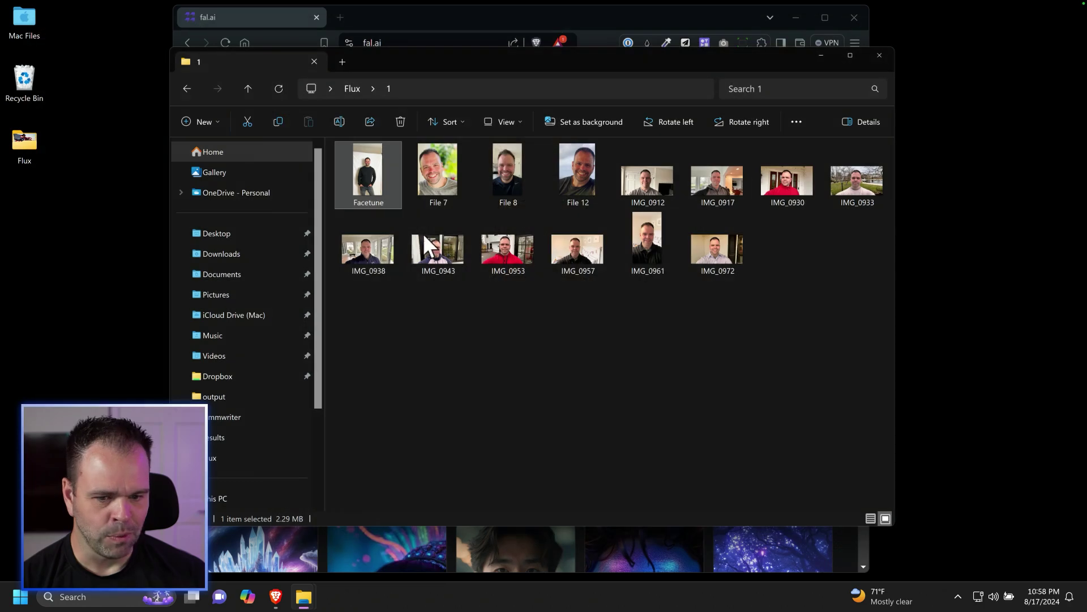
double_click(429, 182)
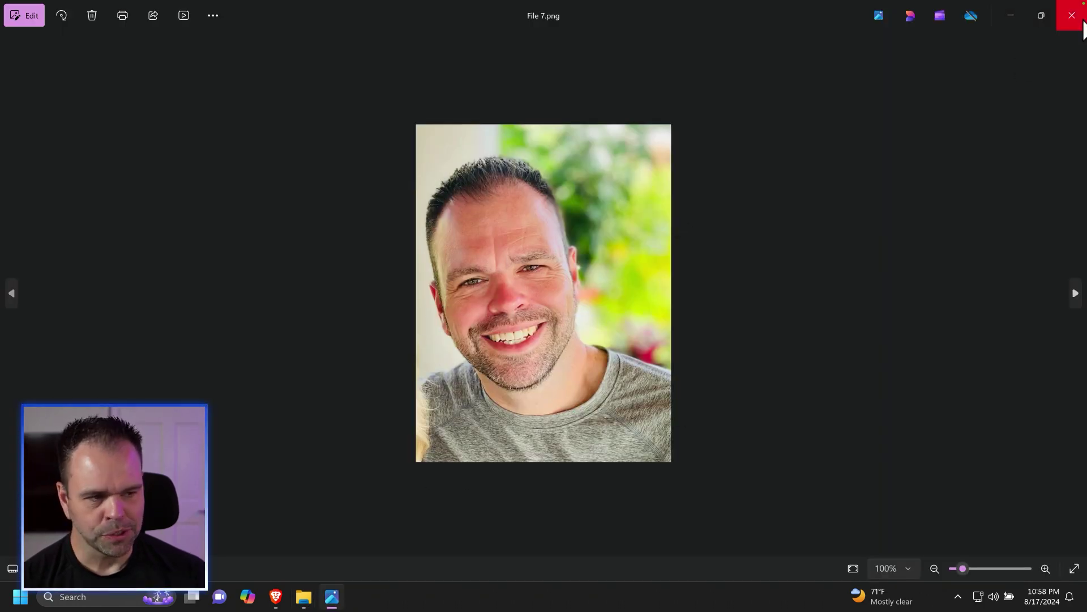
click(1070, 15)
double_click(518, 182)
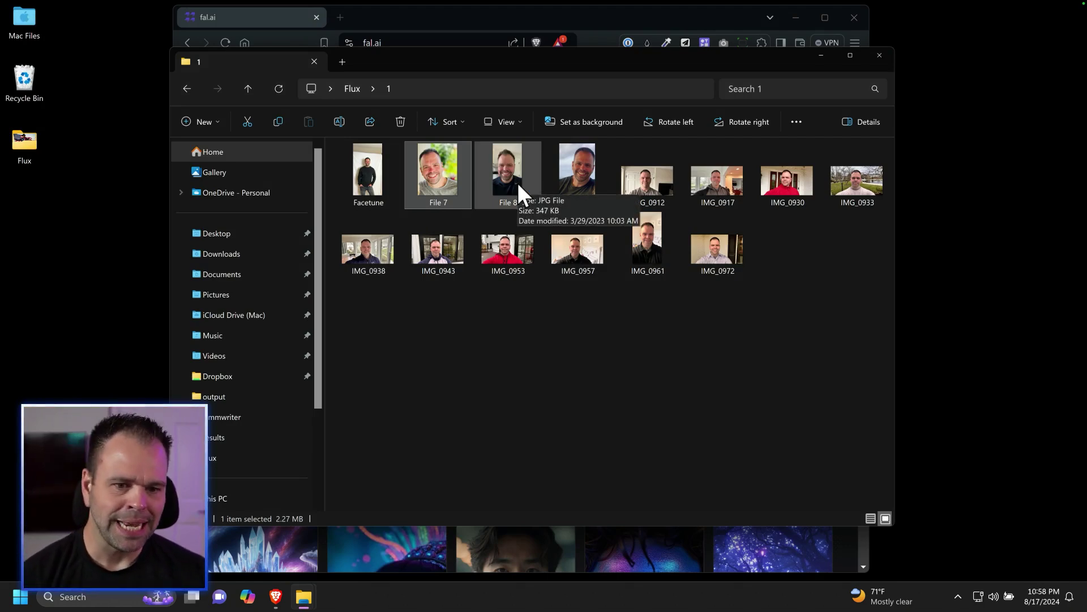
double_click(585, 175)
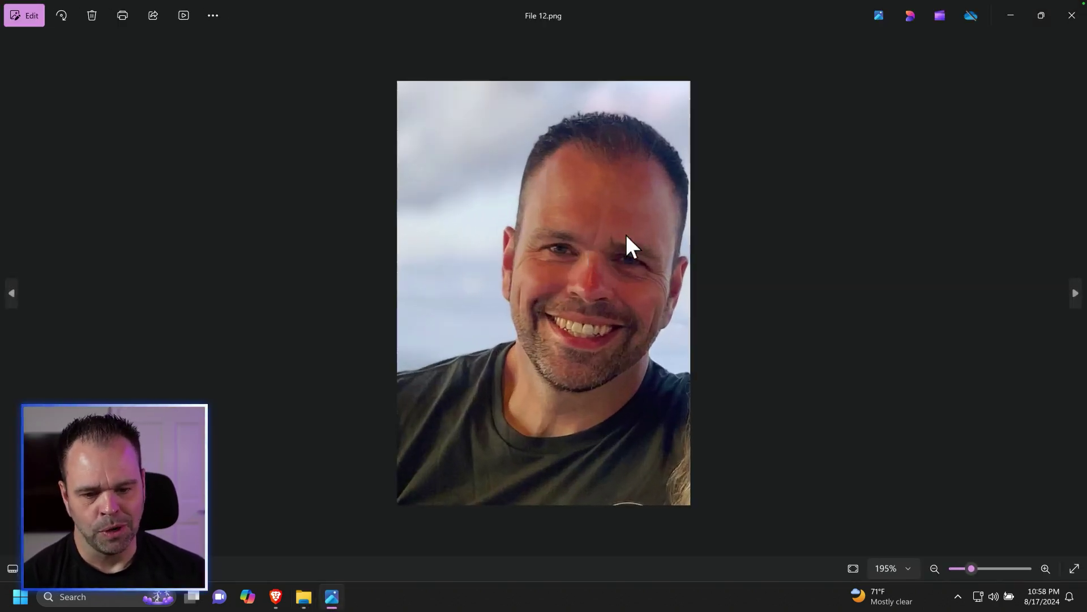
Close the photo preview and log into fal.ai with GitHub to reach the dashboard.
click(1072, 16)
click(669, 24)
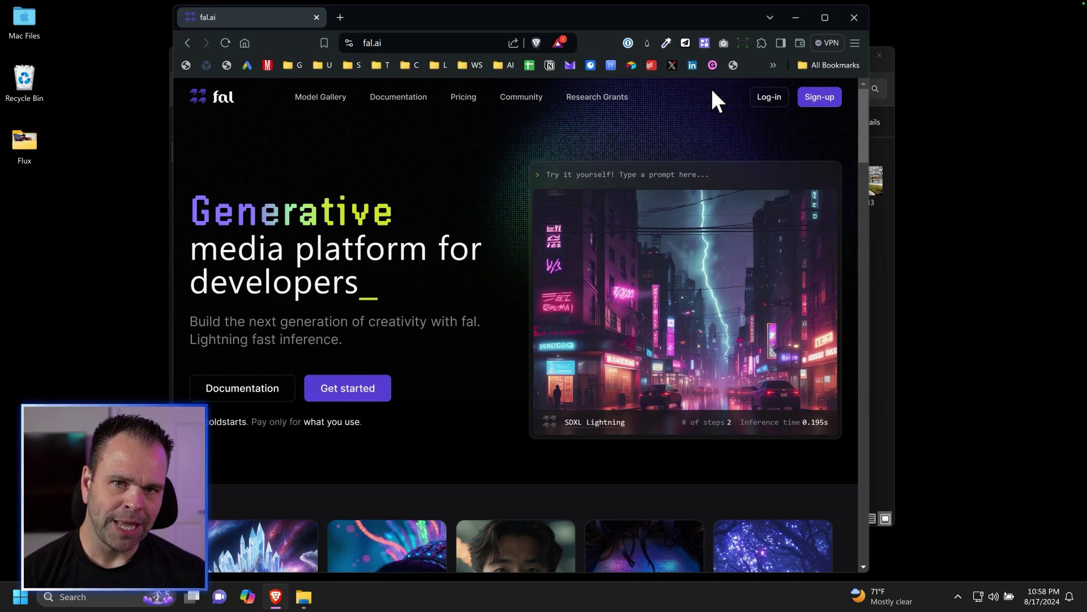
click(771, 107)
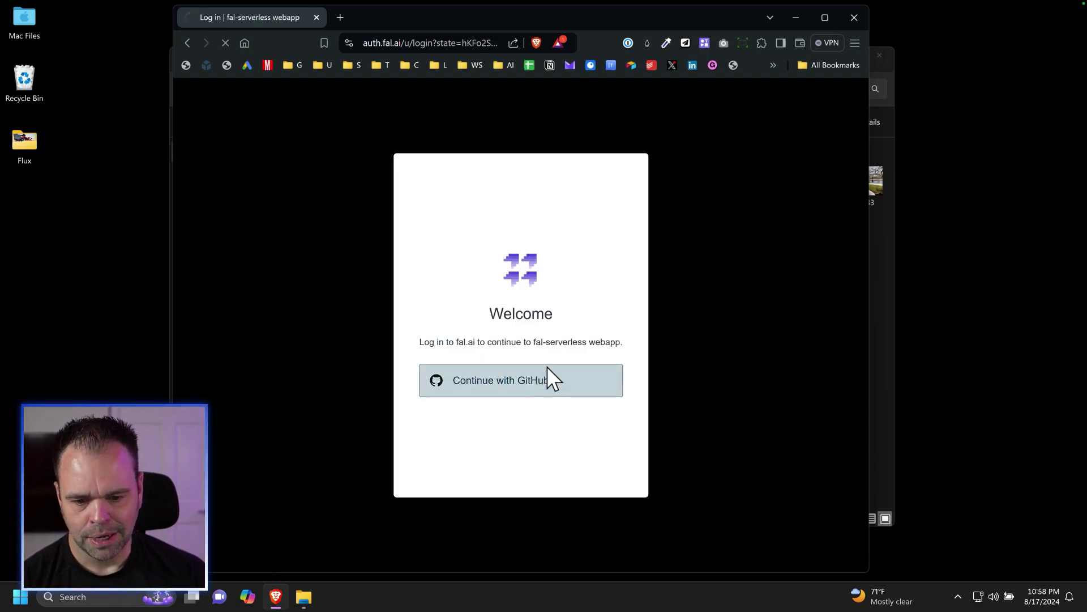
click(542, 378)
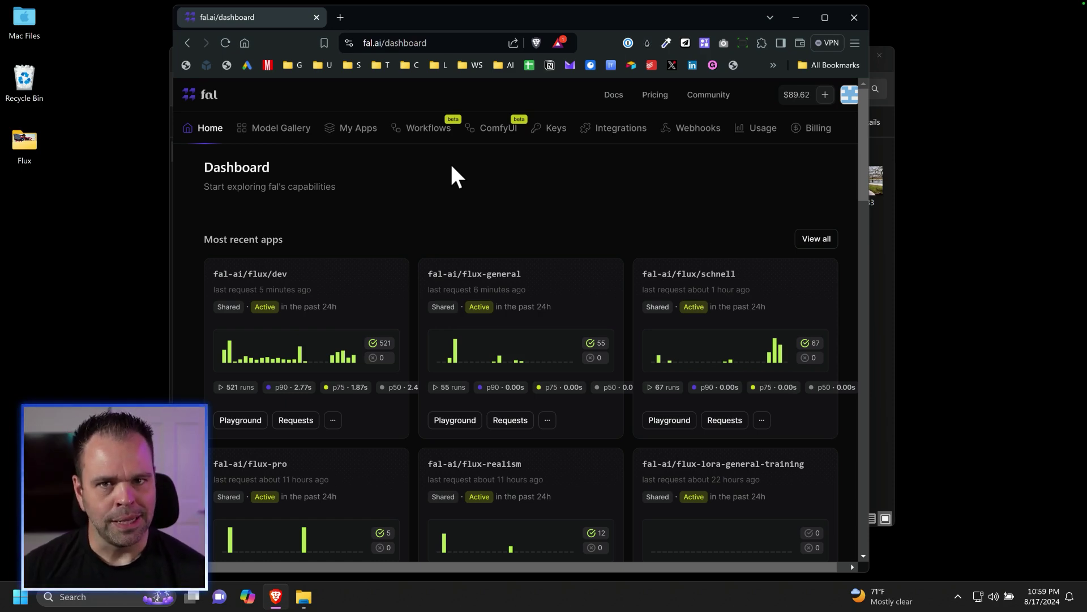
Open Train Flux LoRA from the Model Gallery and drop all 14 training photos into Images Data Url.
click(279, 134)
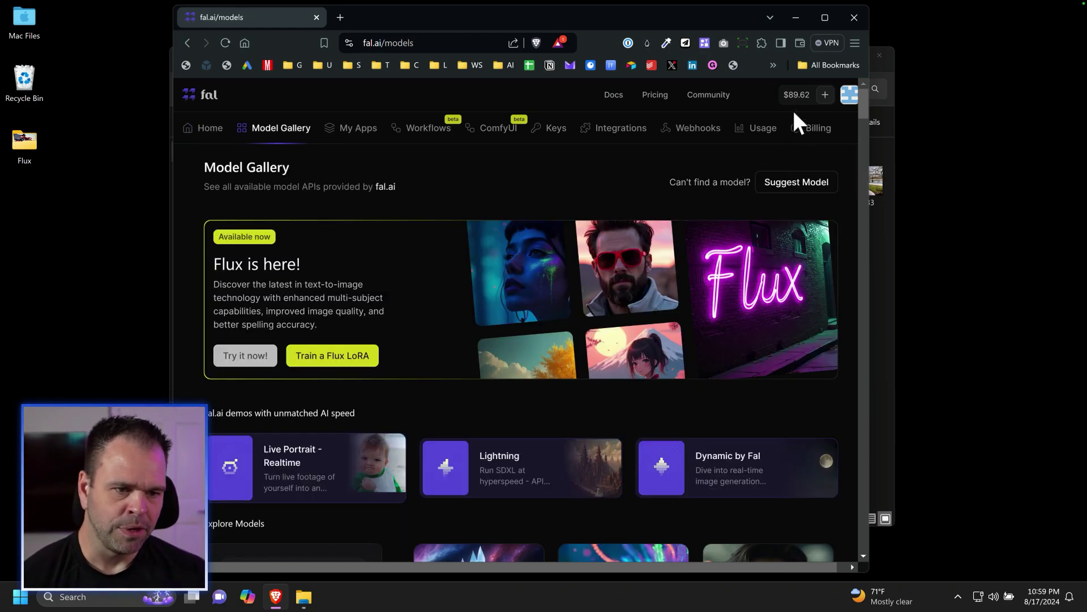
click(332, 366)
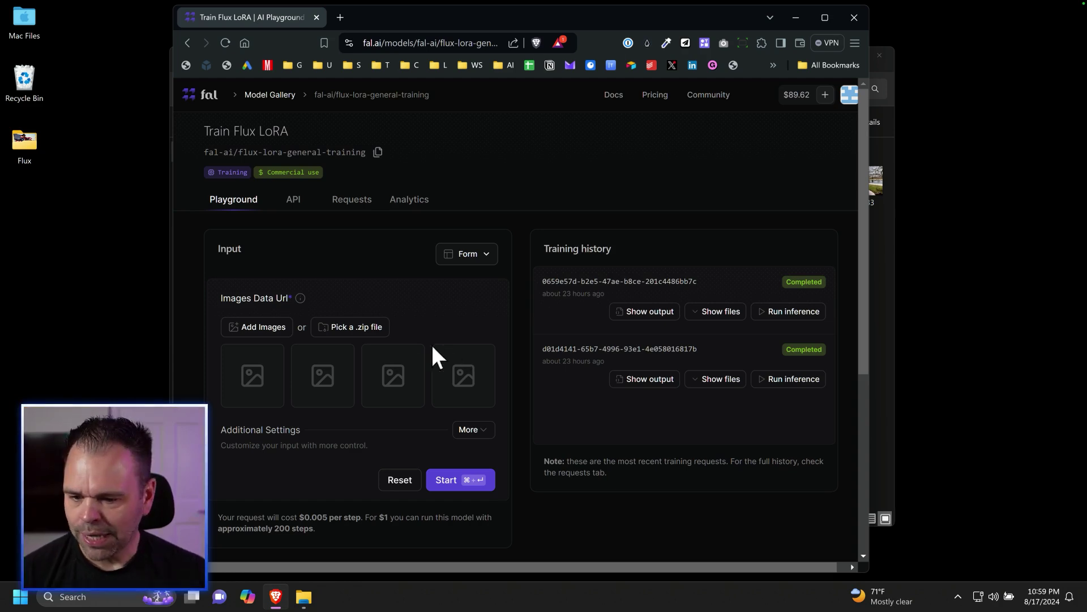
mouse_move(303, 597)
click(340, 543)
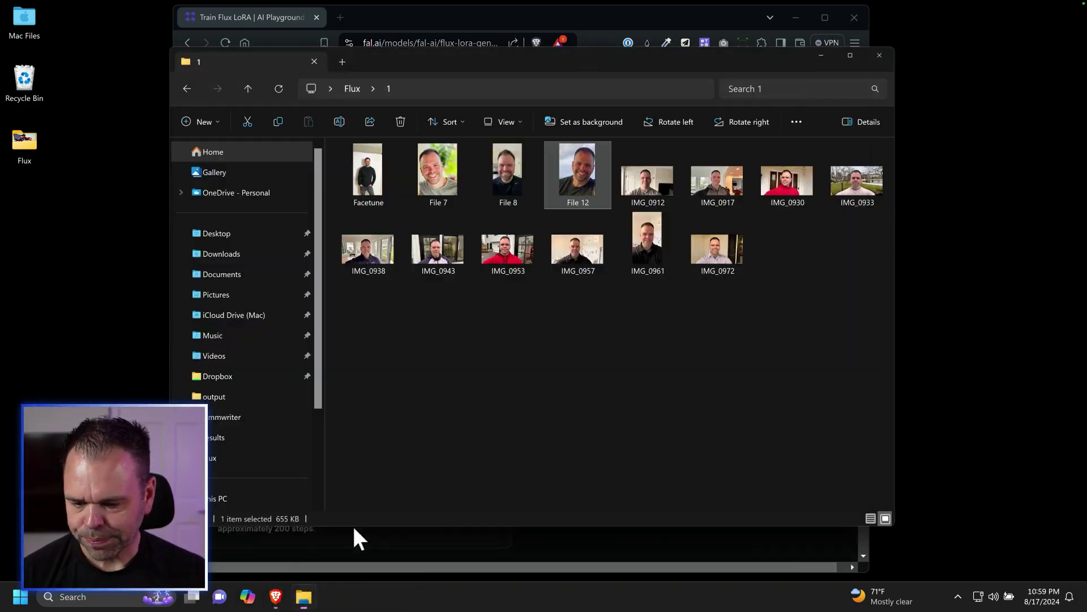
drag(855, 261, 337, 143)
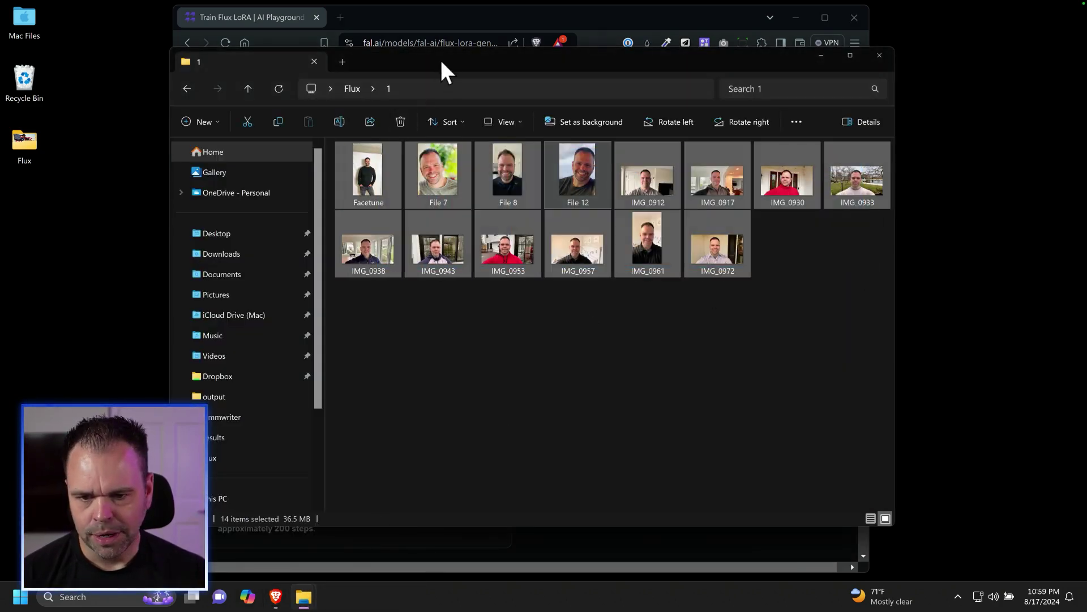
drag(441, 56, 851, 69)
drag(834, 170, 363, 356)
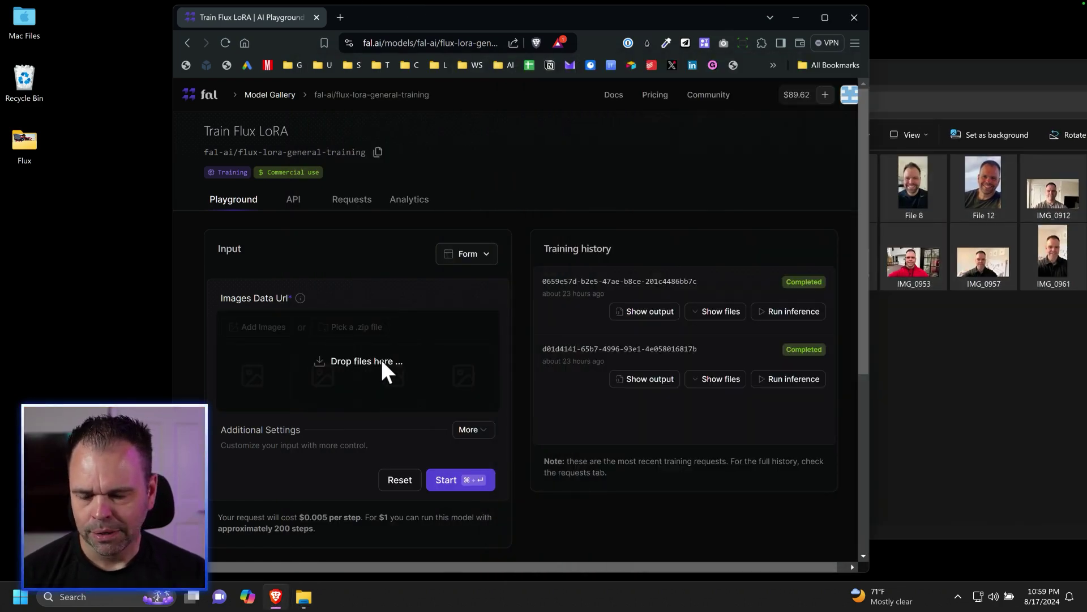
Open the Model Gallery in a second browser tab and switch to it.
right_click(281, 96)
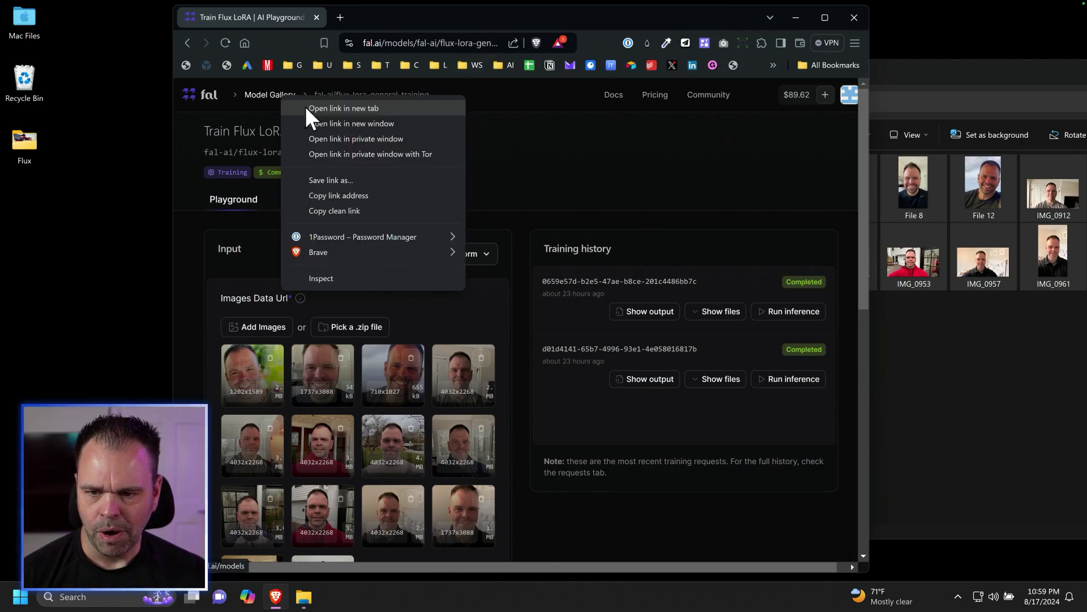
click(306, 107)
click(430, 17)
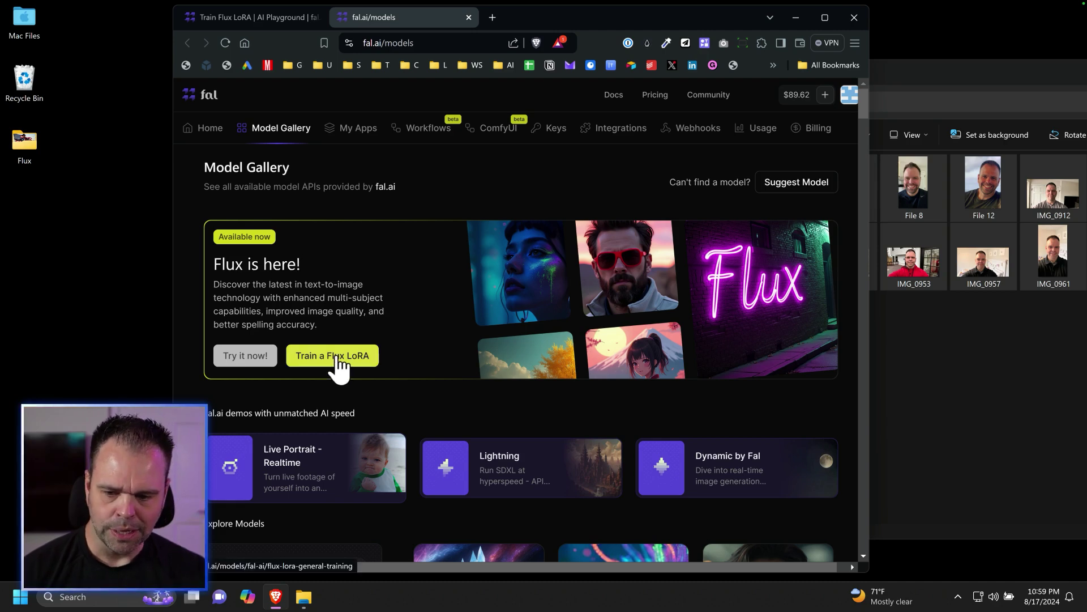
Close the extra Model Gallery tab and expand the additional training settings.
click(469, 17)
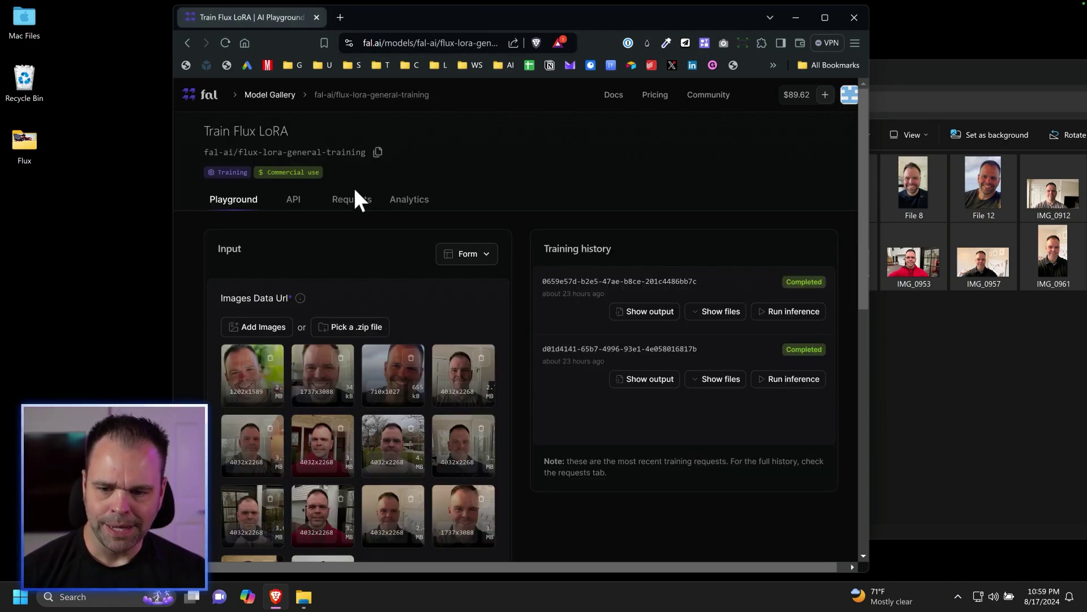
scroll(397, 244, down, 3)
scroll(416, 306, down, 3)
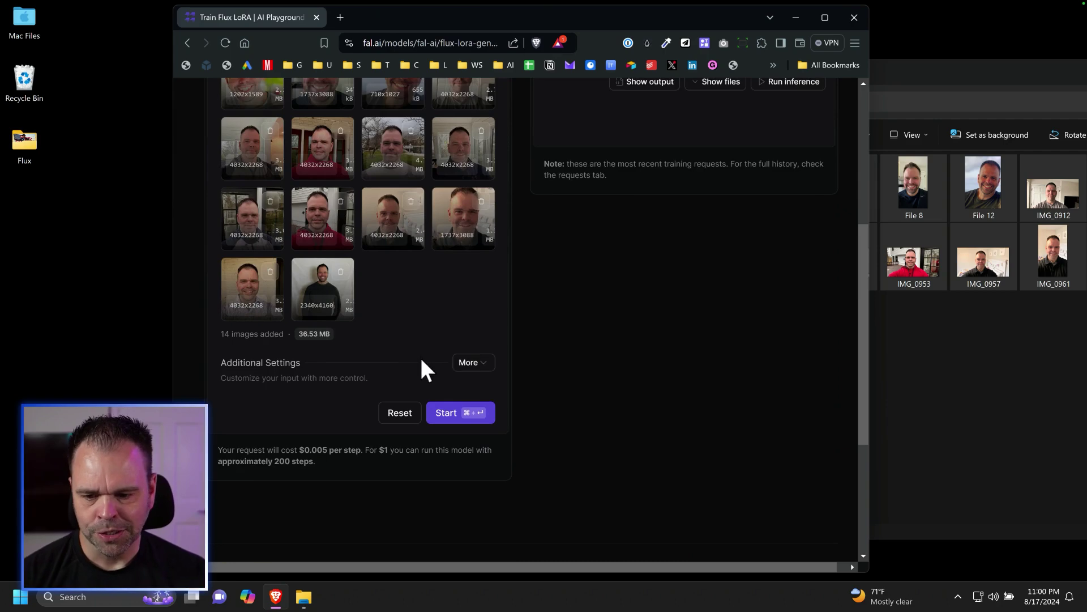
click(478, 365)
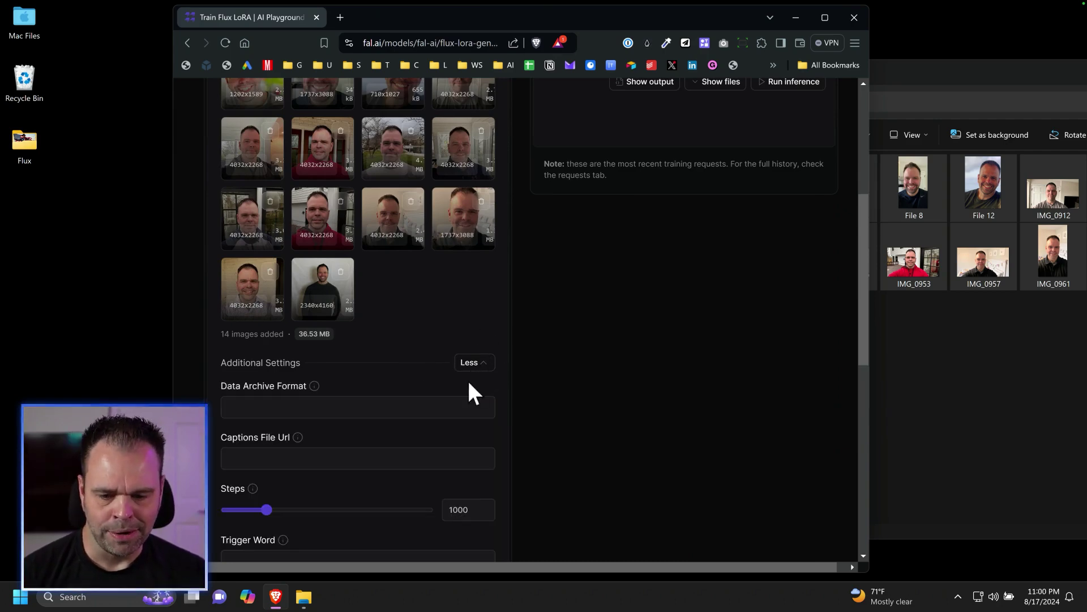
scroll(397, 369, down, 3)
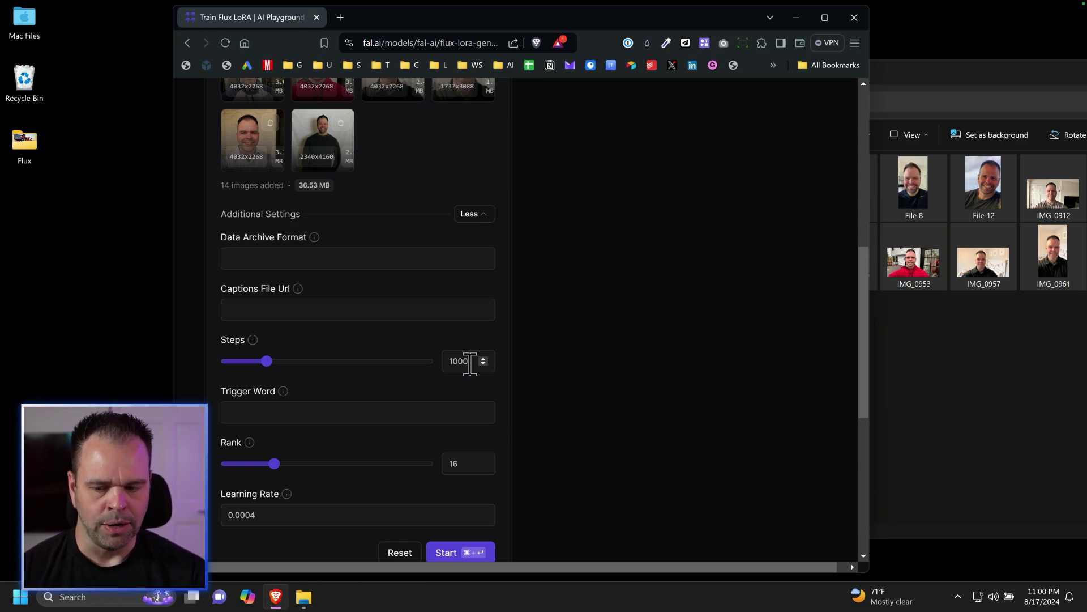
Set Steps to 2000, enter the person's first name as trigger word, and start training.
click(448, 360)
double_click(460, 361)
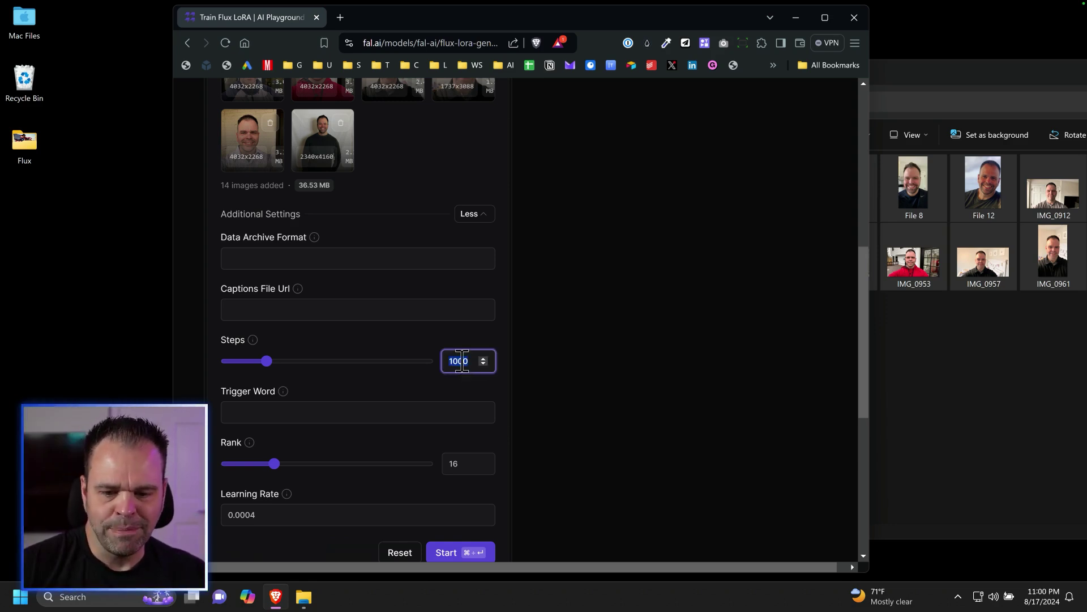
text(2000)
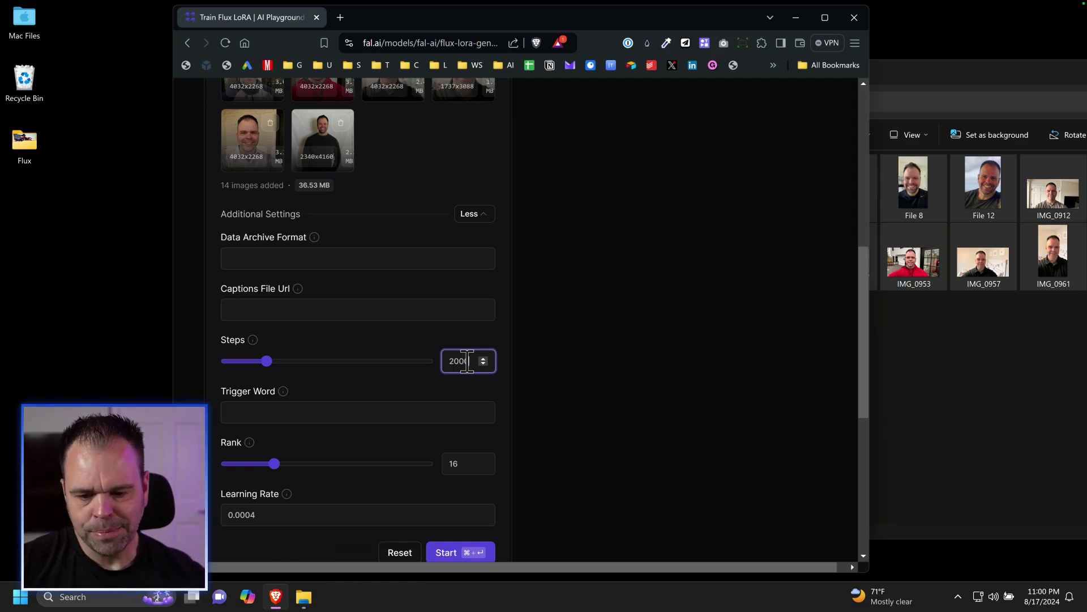
click(502, 339)
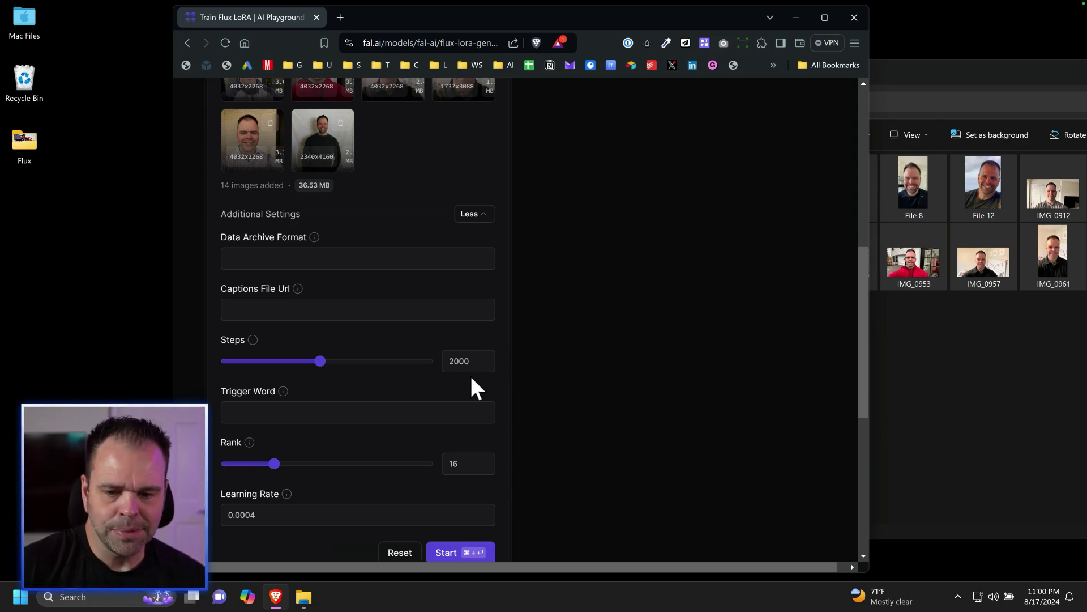
click(310, 413)
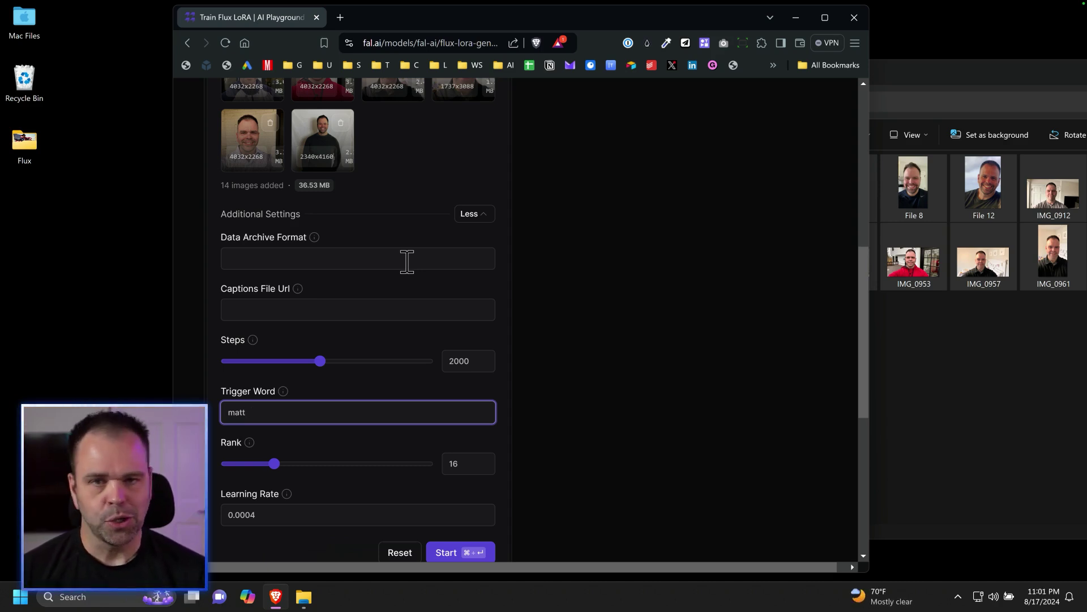
click(454, 554)
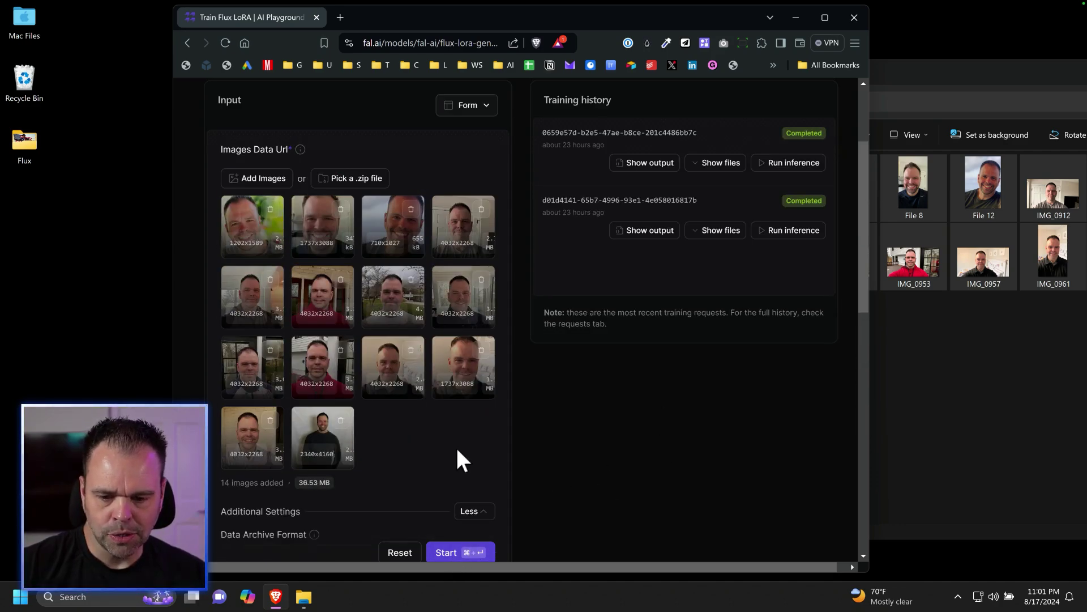
scroll(455, 445, down, 5)
scroll(571, 417, up, 8)
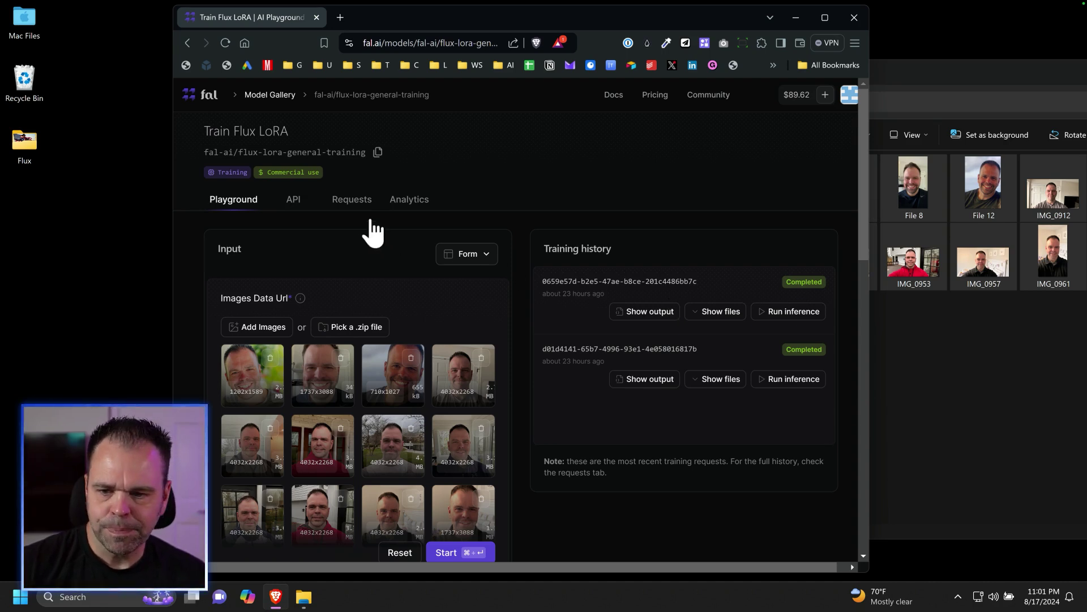
click(352, 199)
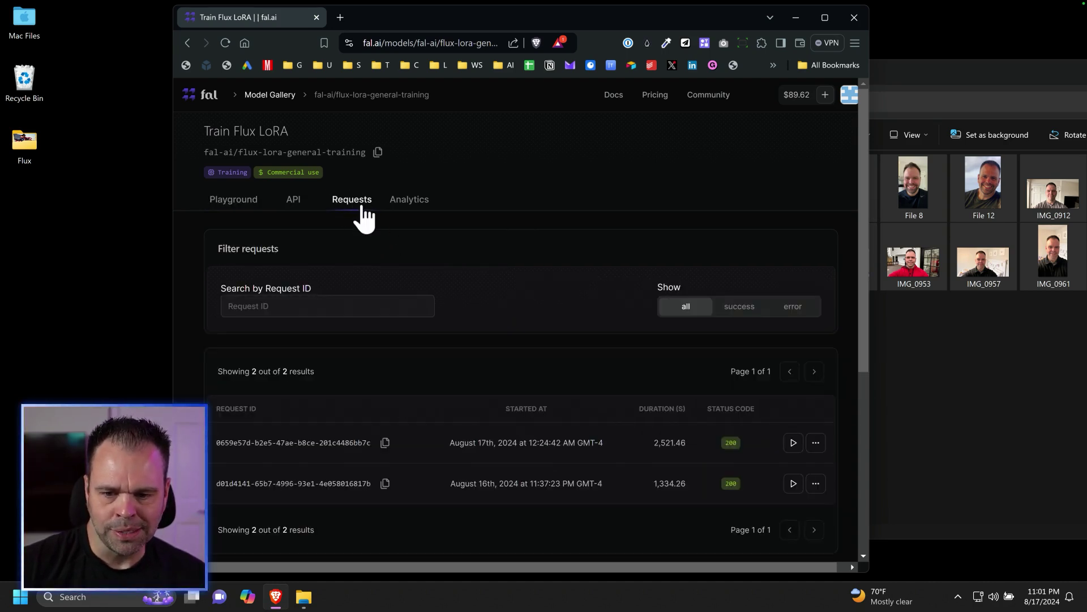
click(223, 195)
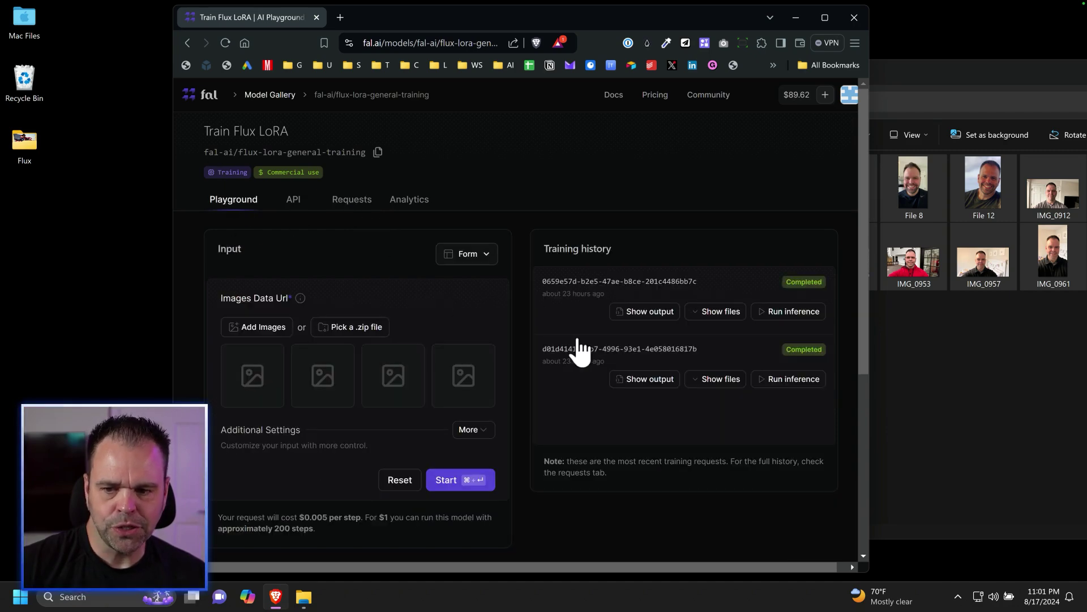
Open the first finished LoRA and enter a prompt of a suited man in snowy Christmas Times Square.
click(785, 313)
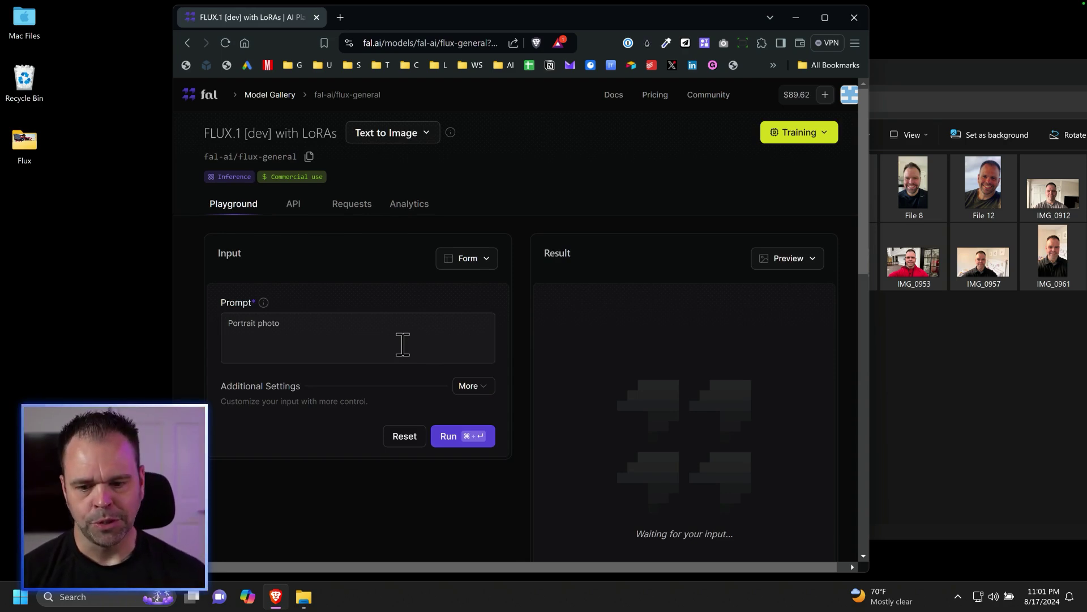
click(469, 386)
triple_click(373, 333)
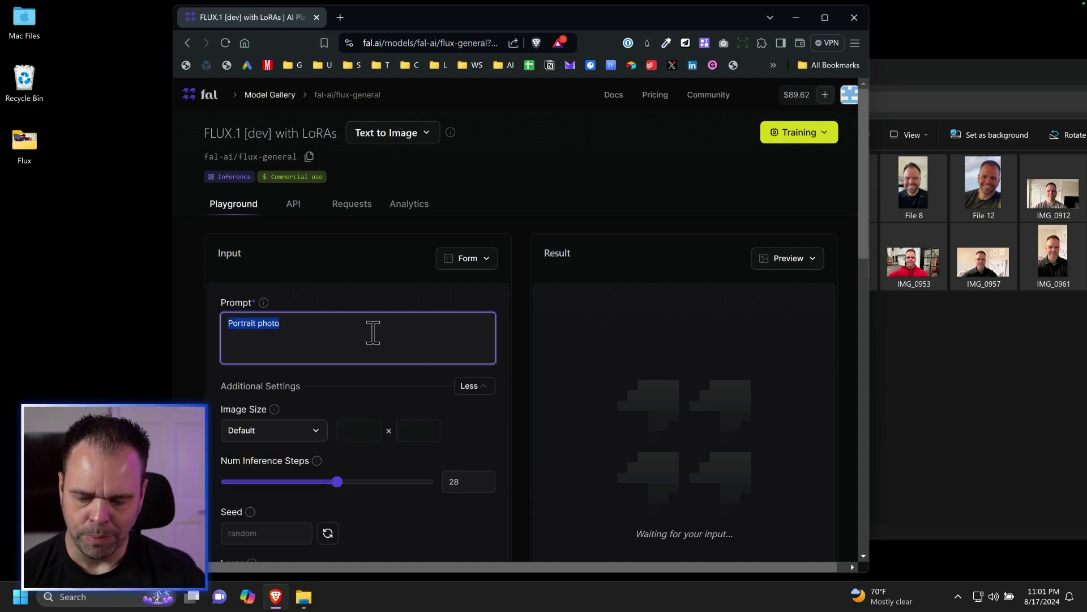
text(A ma)
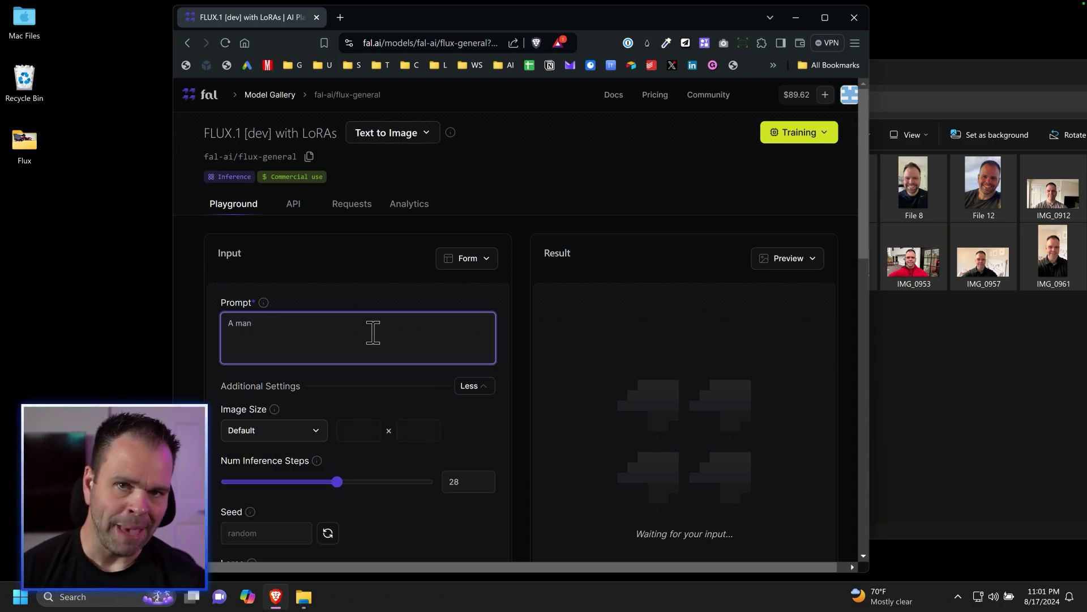
text(n )
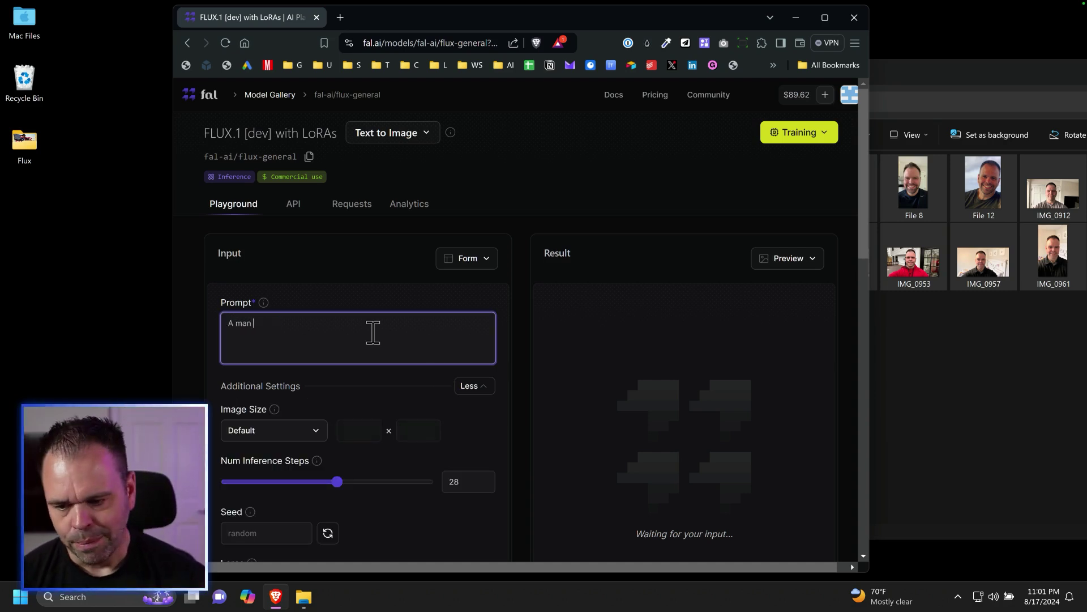
text(weearing a s)
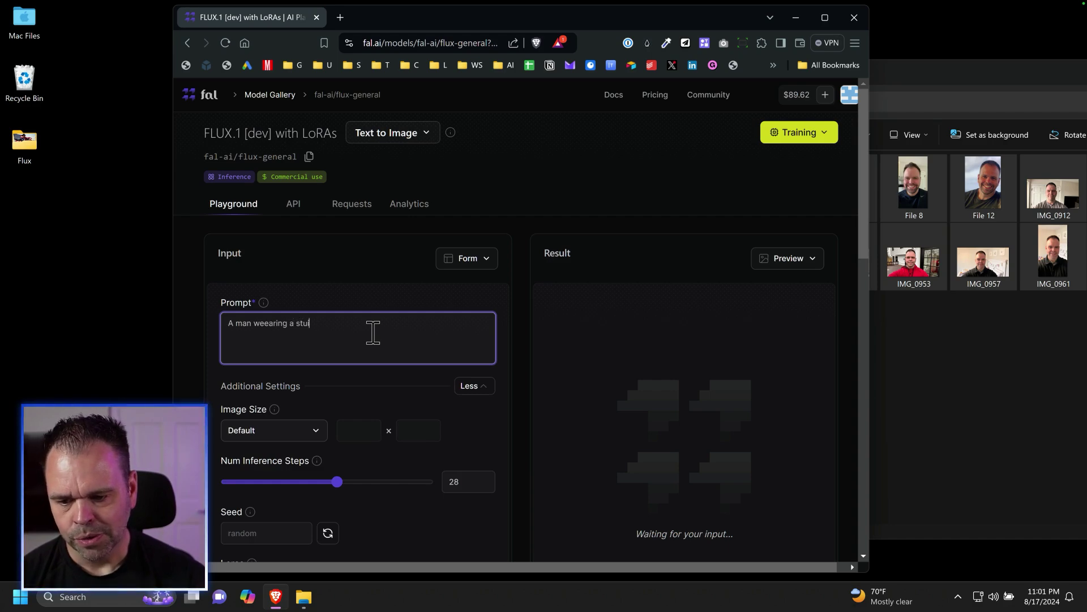
text(uit and walking)
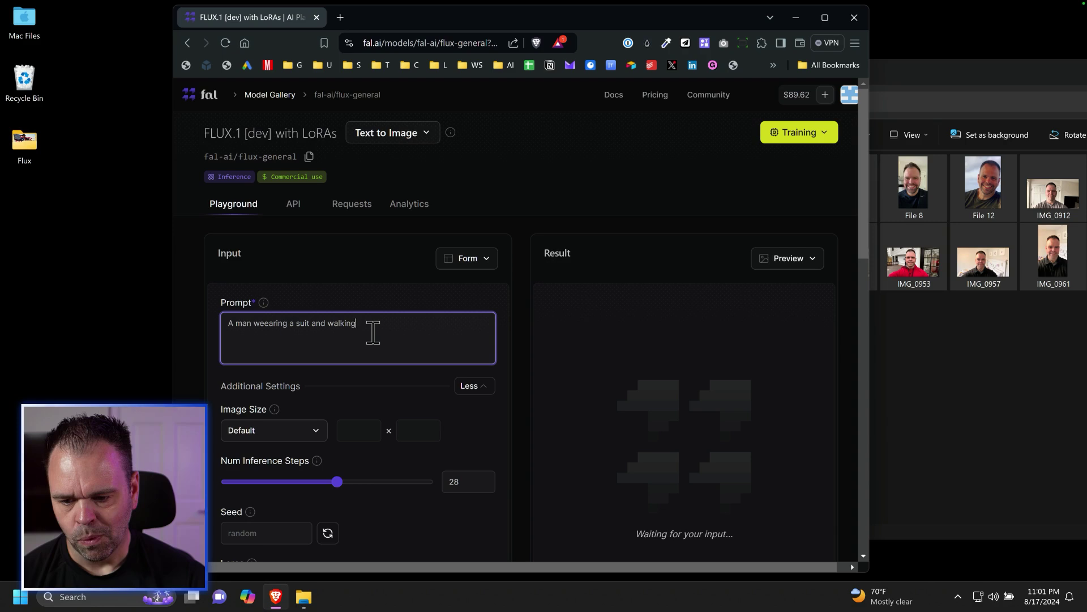
text( down new york )
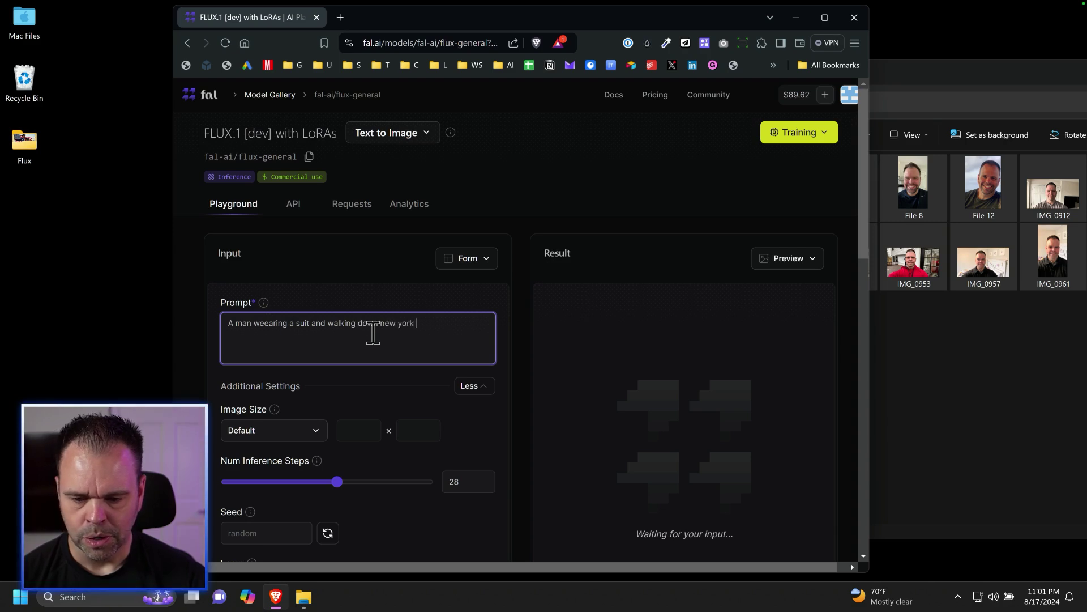
text(times square )
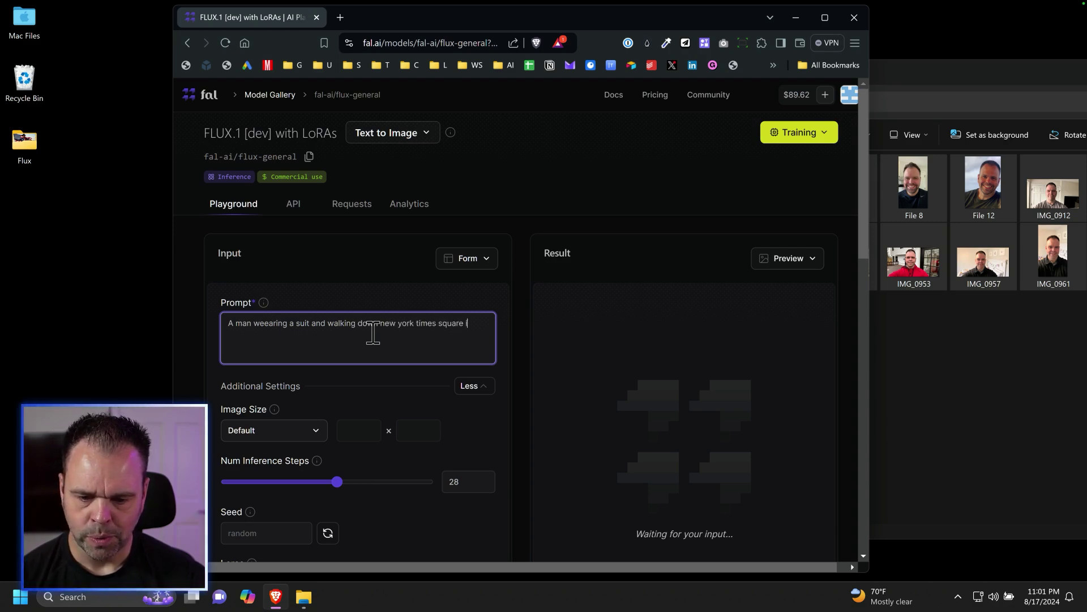
text(in the snow during christmas.)
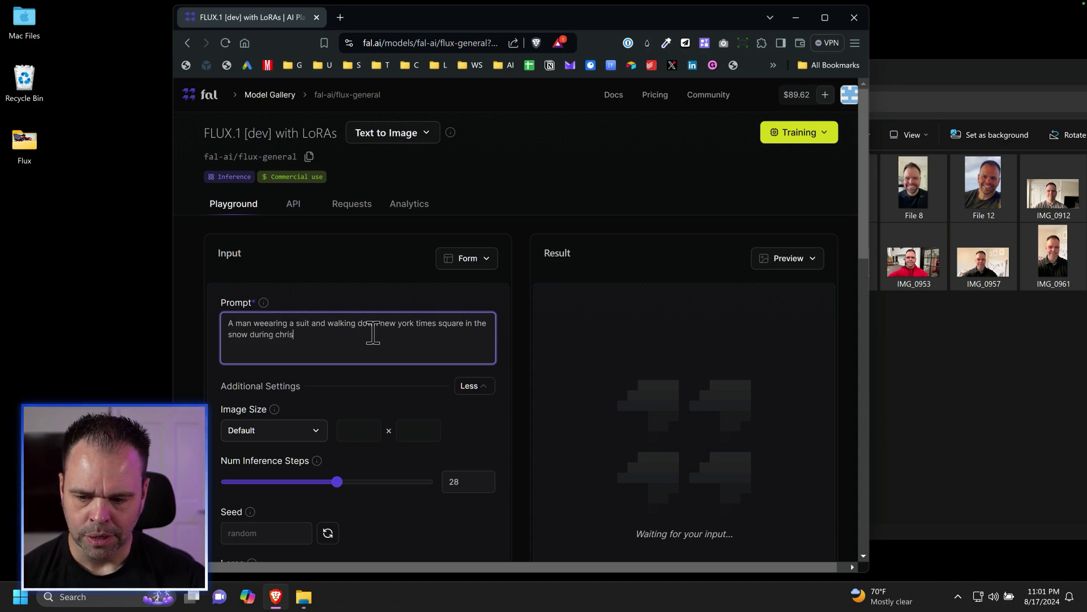
Set Image Size to Landscape 16:9 and Num Images to 4, then run the generation.
scroll(287, 284, down, 3)
click(287, 282)
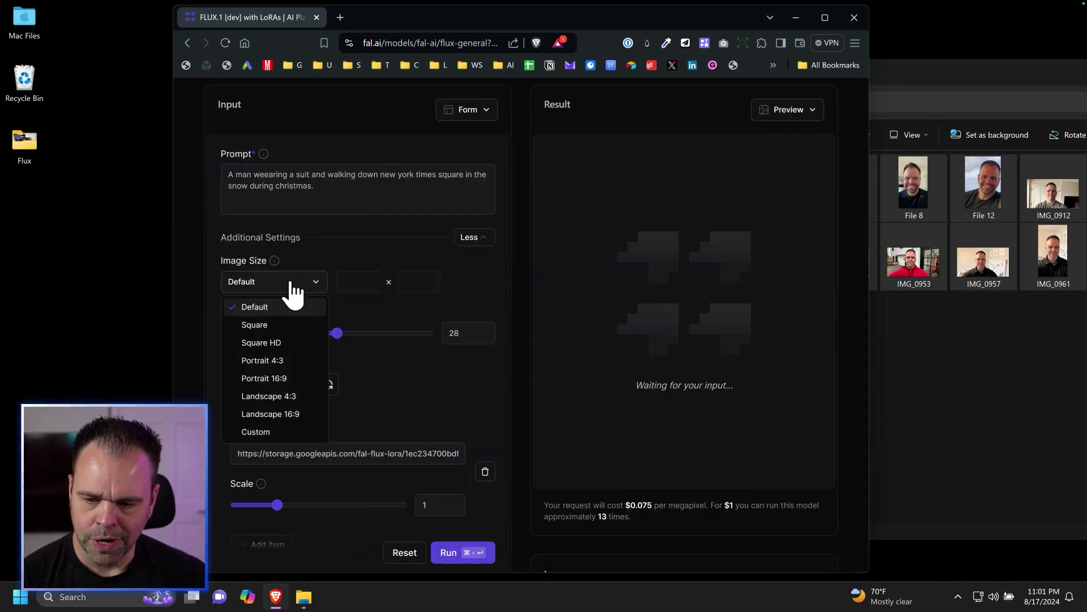
click(295, 414)
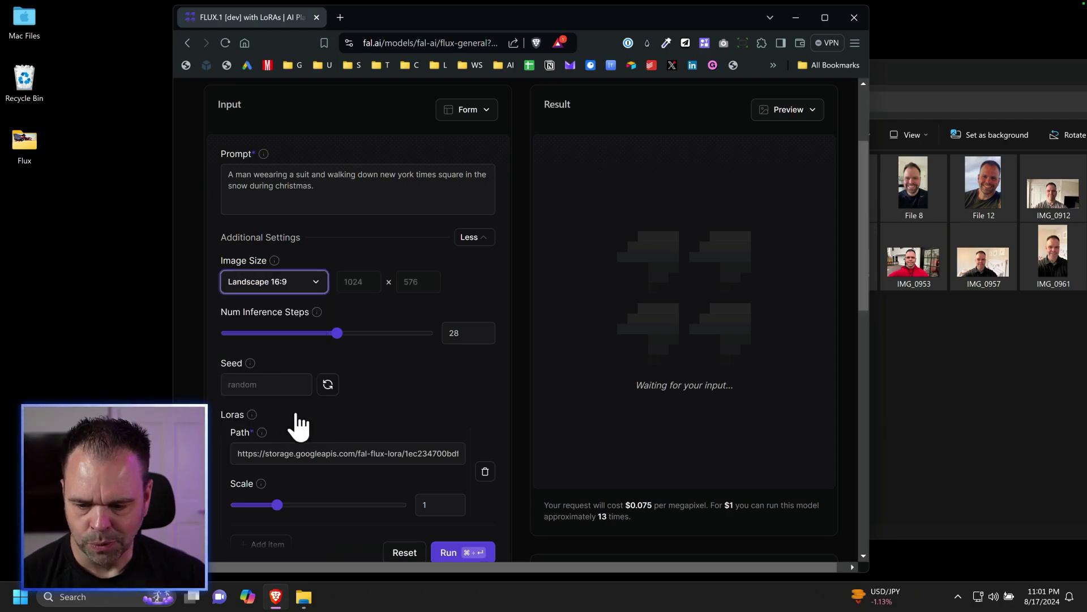
scroll(356, 417, down, 3)
scroll(355, 409, down, 3)
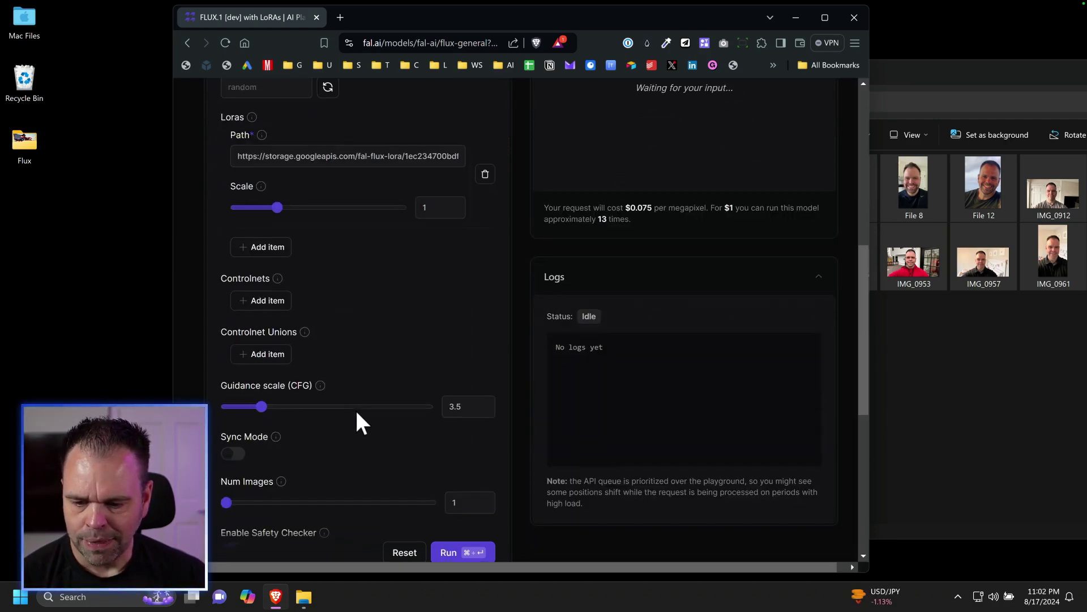
scroll(283, 419, down, 3)
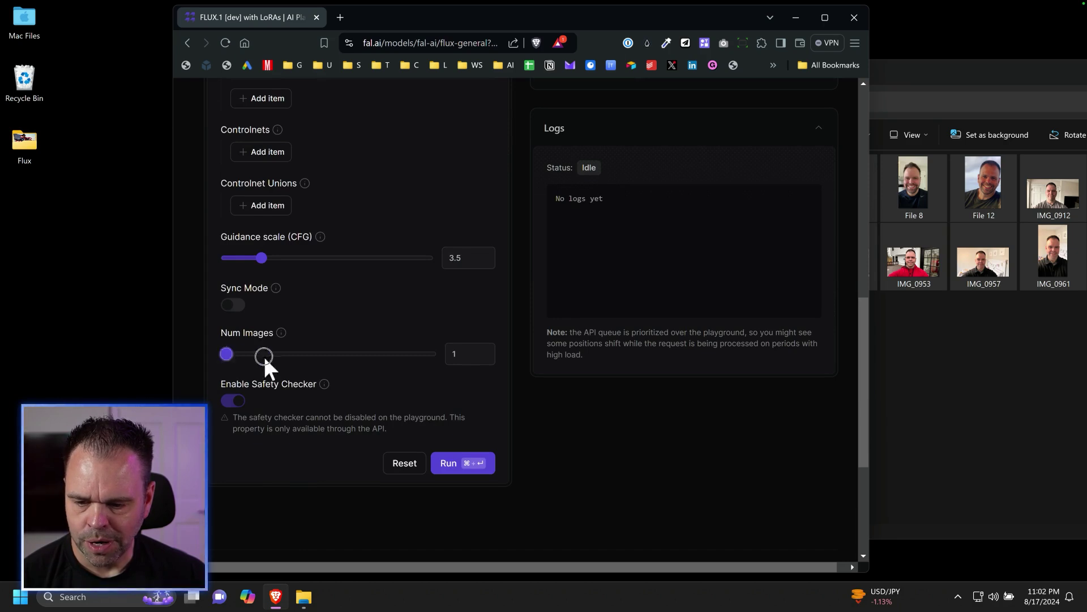
drag(264, 355, 498, 358)
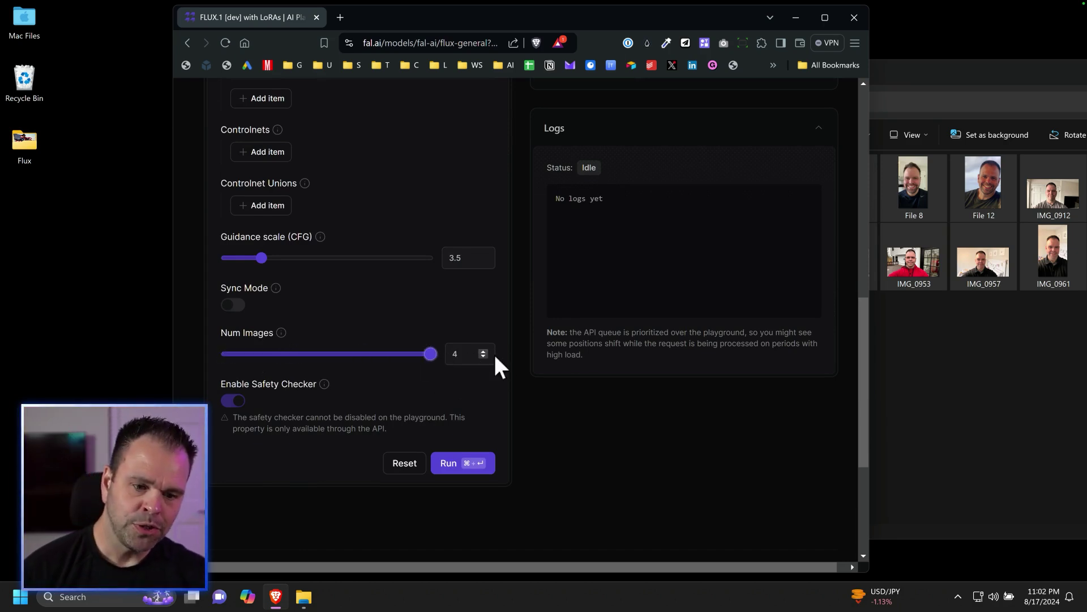
scroll(623, 390, up, 3)
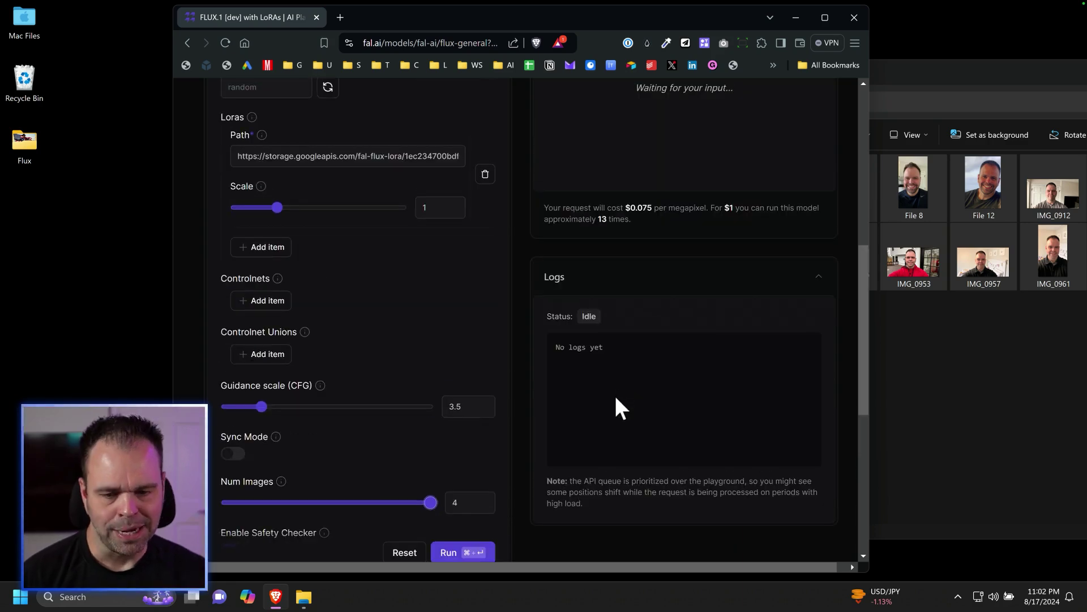
click(448, 554)
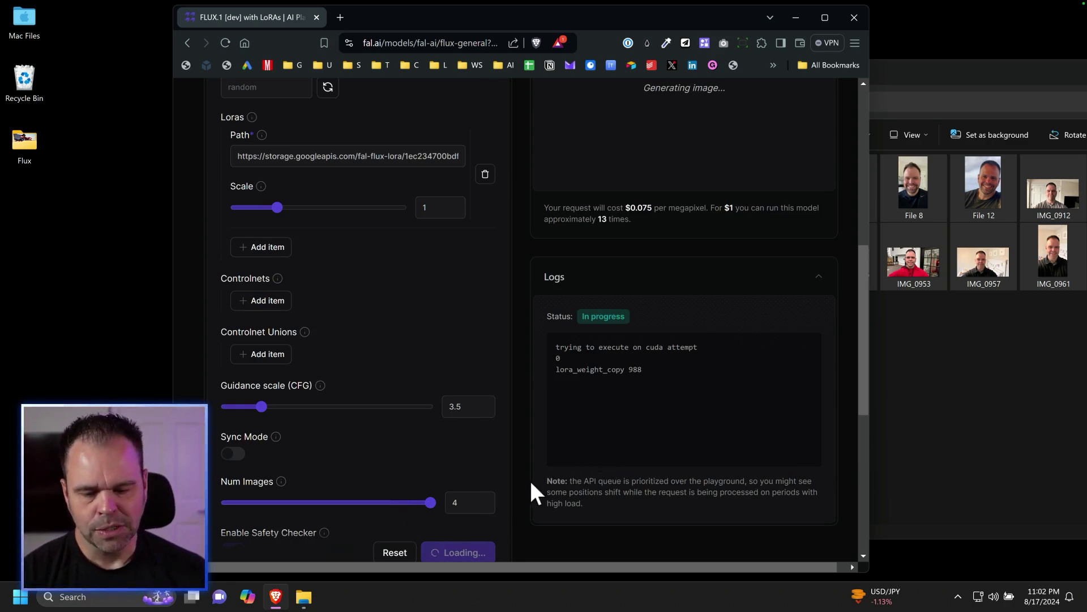
Scroll through the settings while the four Times Square images finish generating.
scroll(259, 308, up, 1)
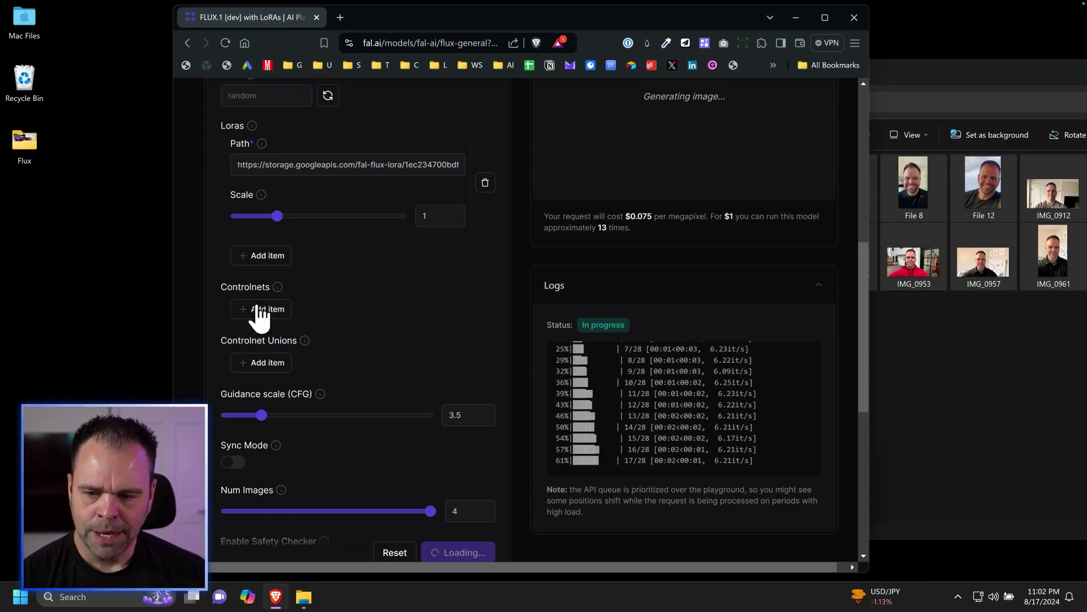
scroll(259, 309, up, 2)
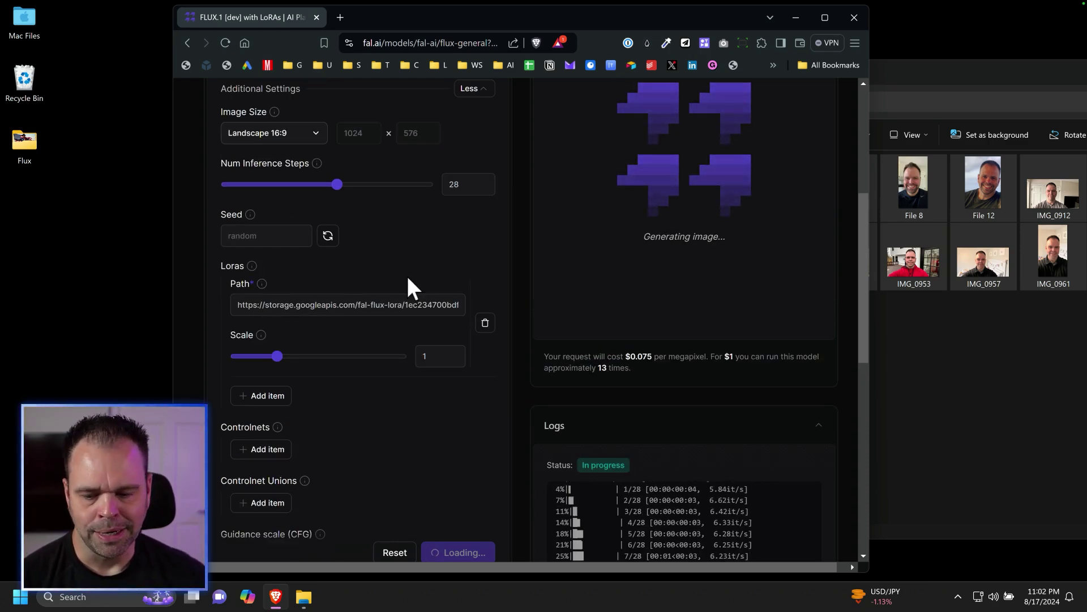
scroll(399, 309, up, 5)
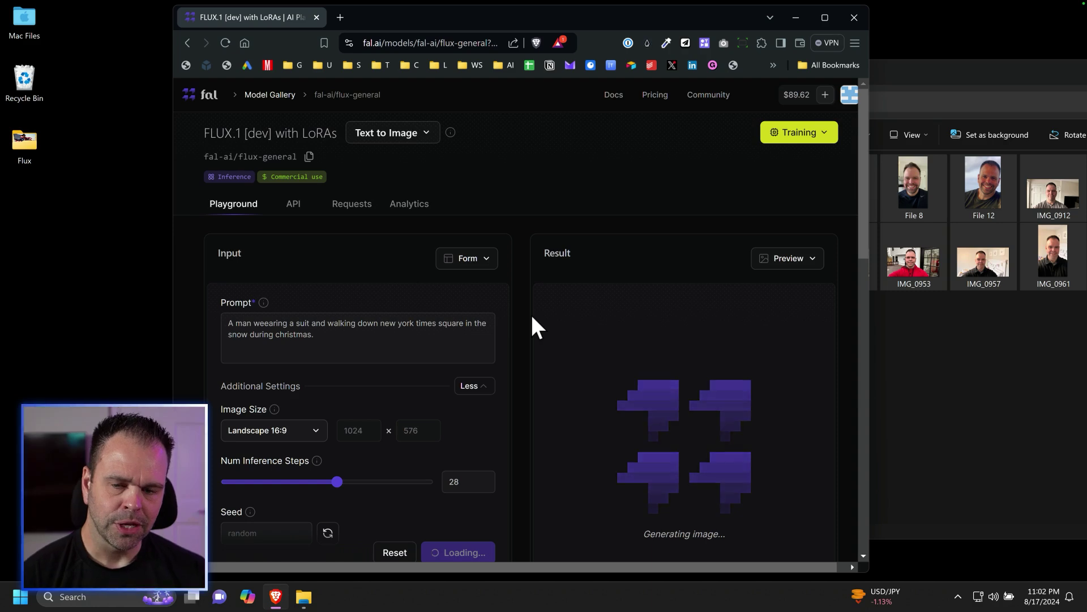
scroll(400, 241, down, 3)
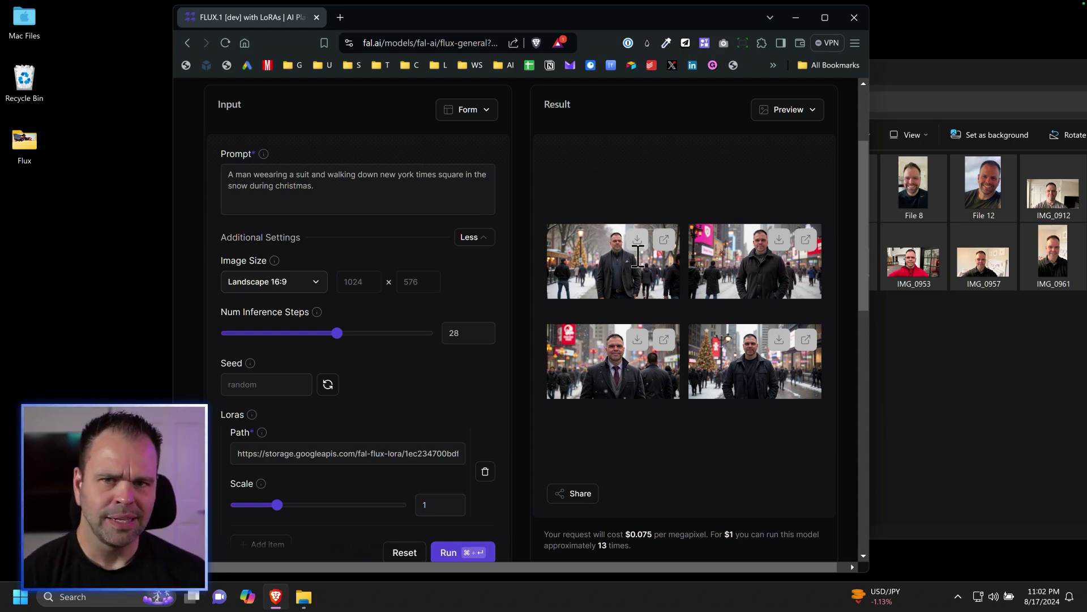
View the first result full size and save the second image to the desktop.
click(664, 239)
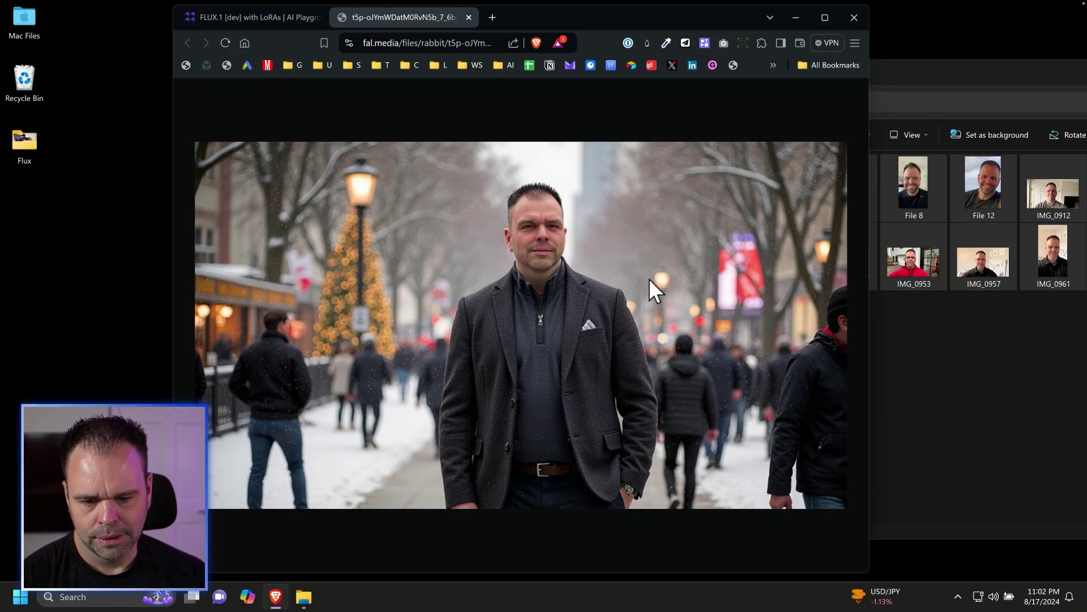
click(468, 17)
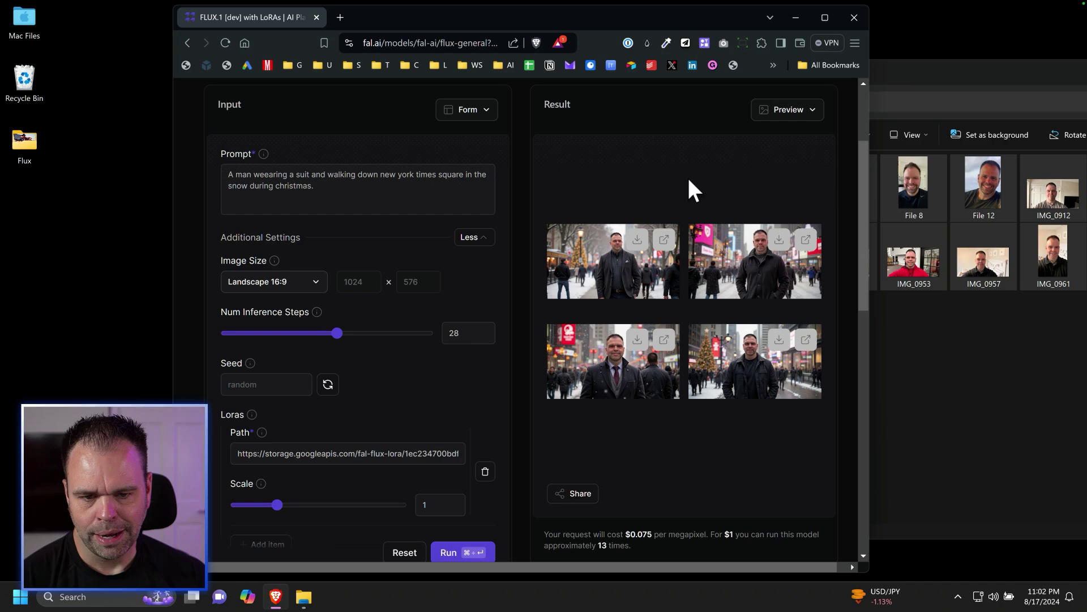
click(797, 241)
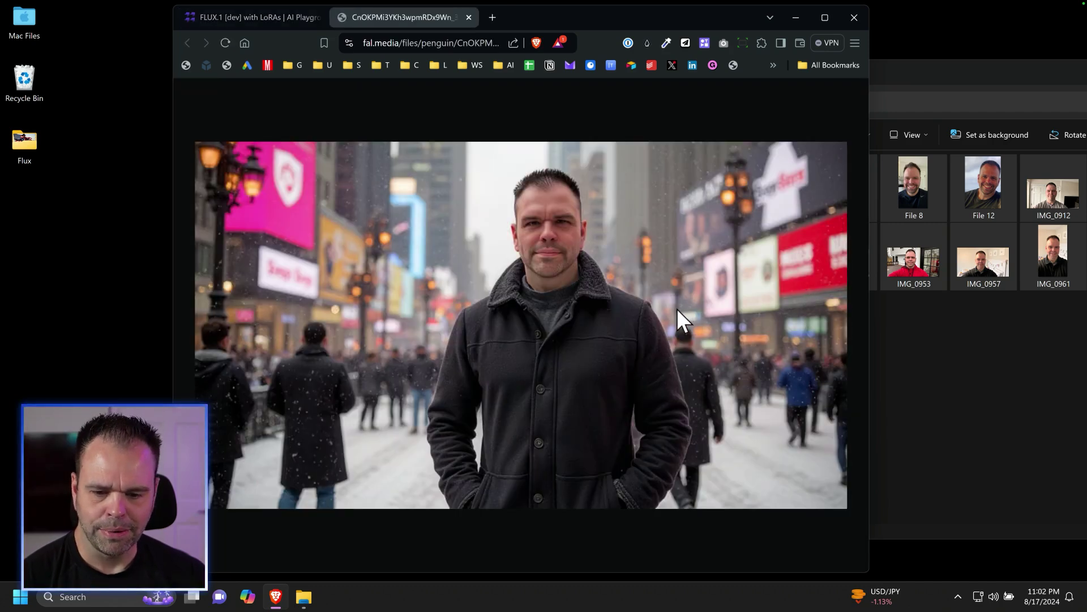
drag(552, 282, 95, 236)
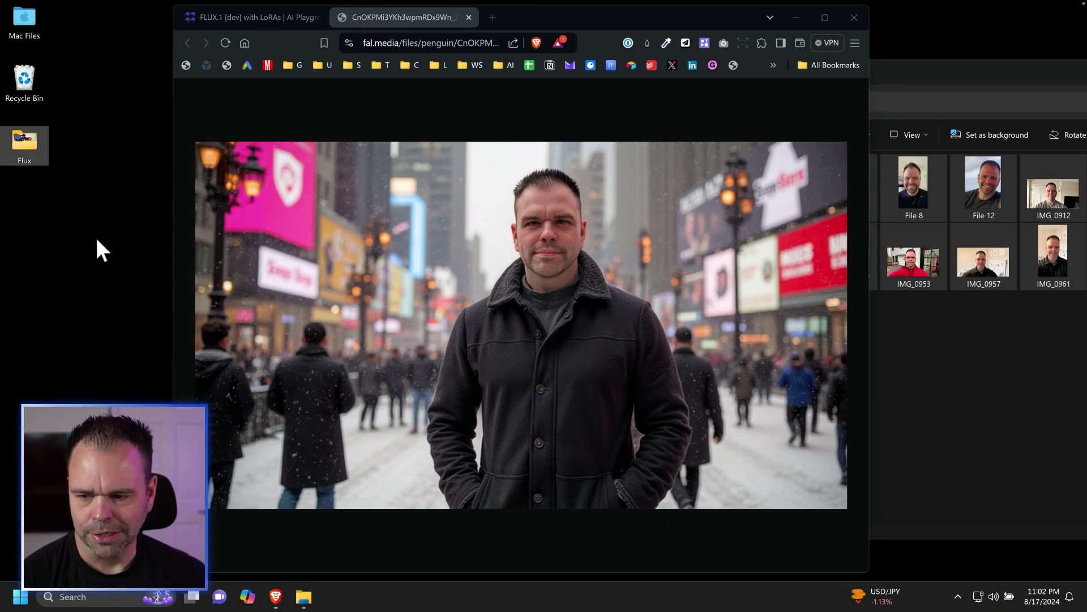
key(ctrl+w)
View the third and fourth results full size, glancing at the training folder in between.
click(662, 341)
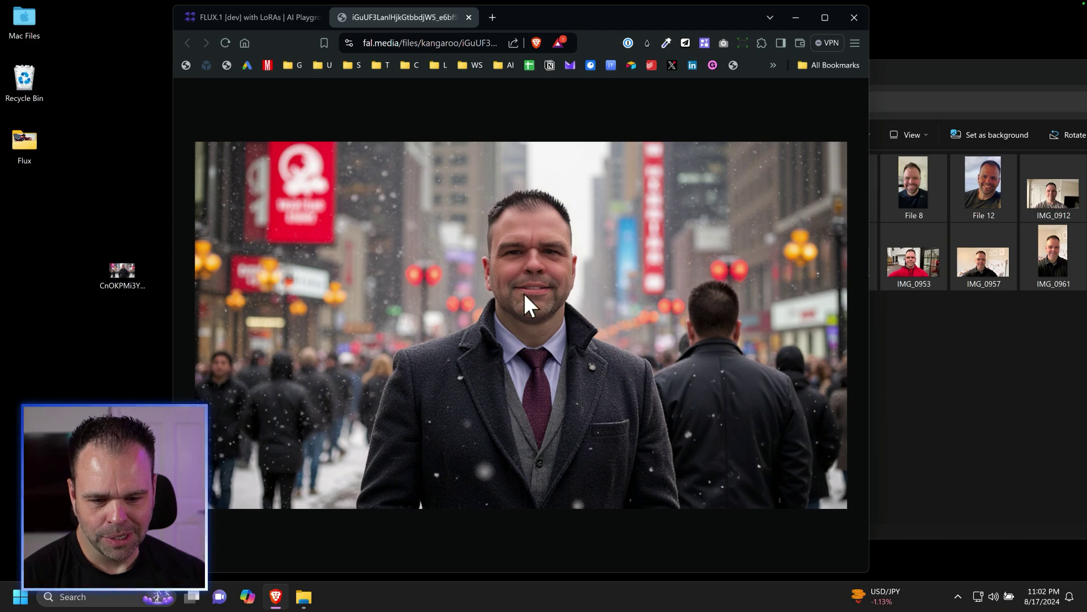
click(469, 18)
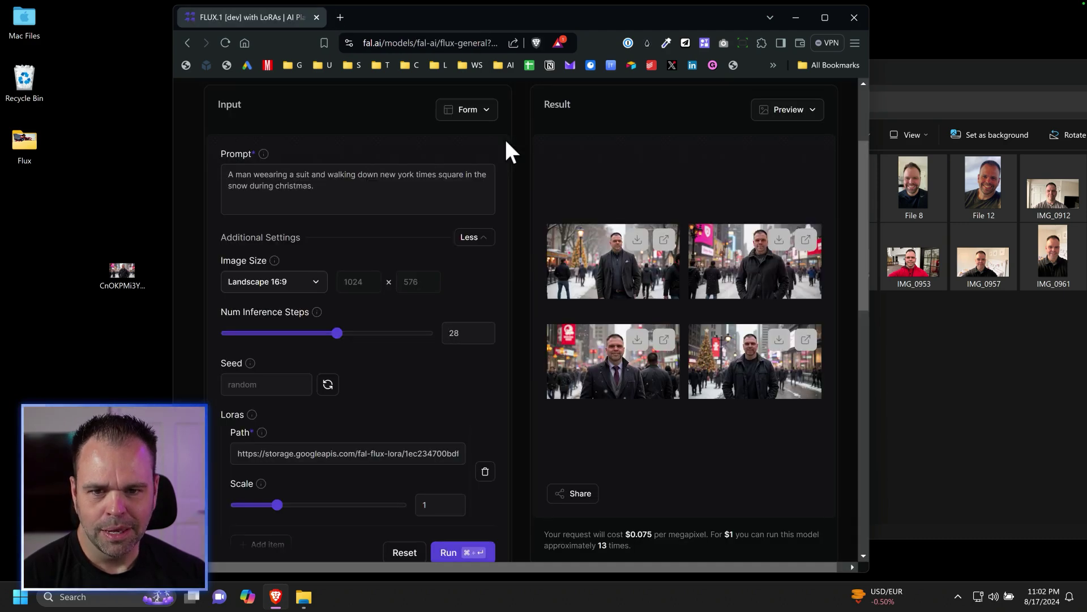
click(805, 339)
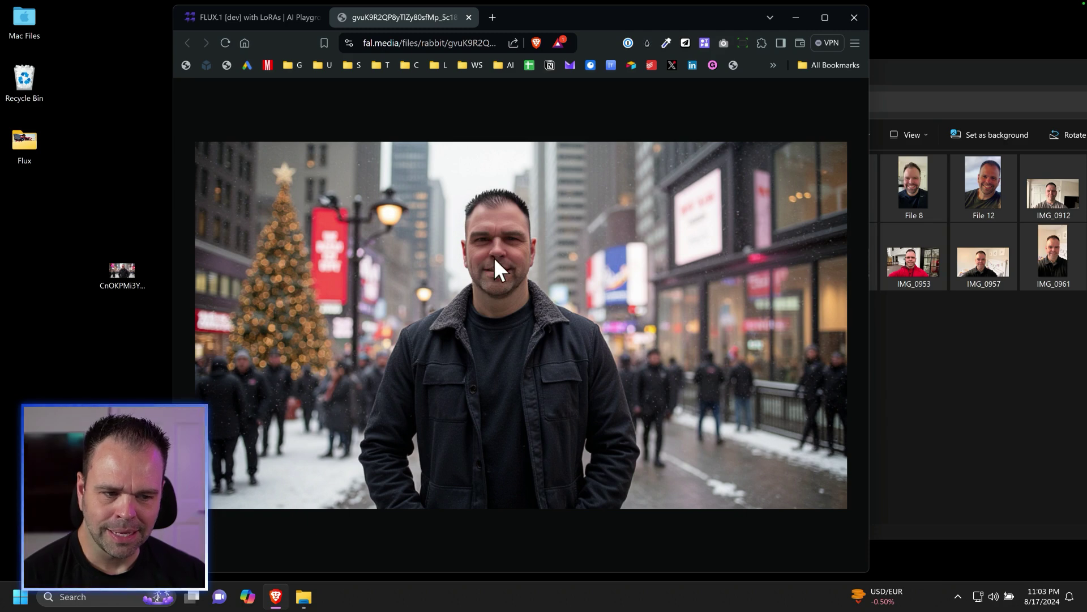
click(935, 83)
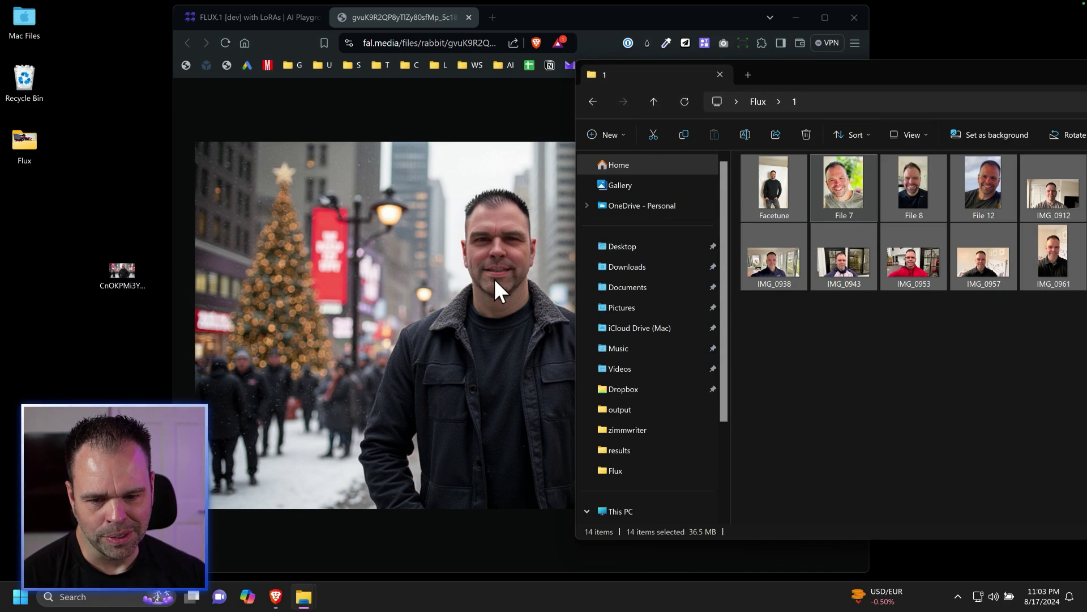
click(587, 54)
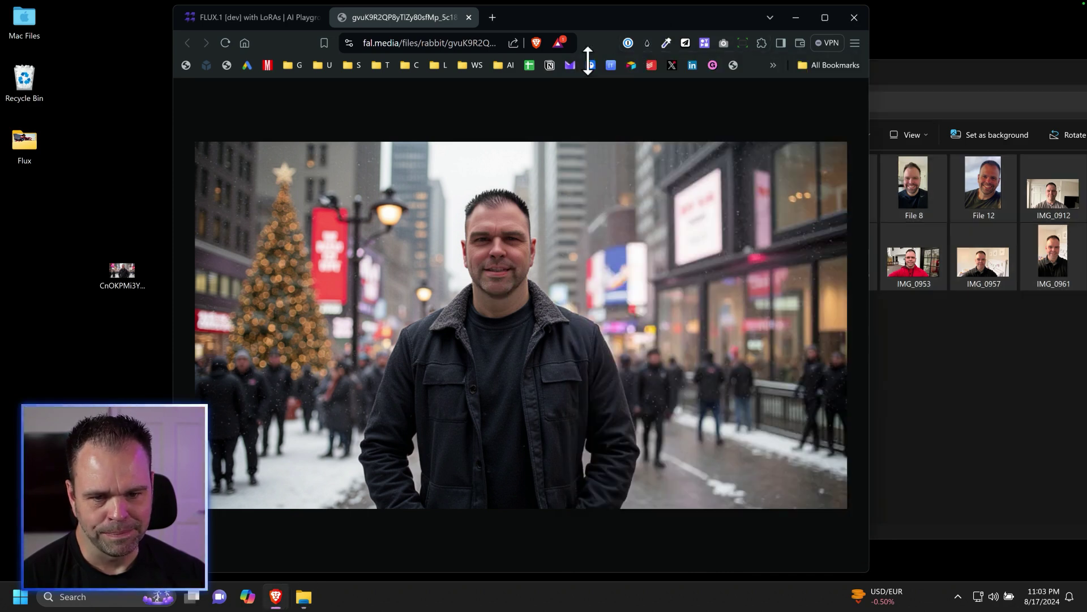